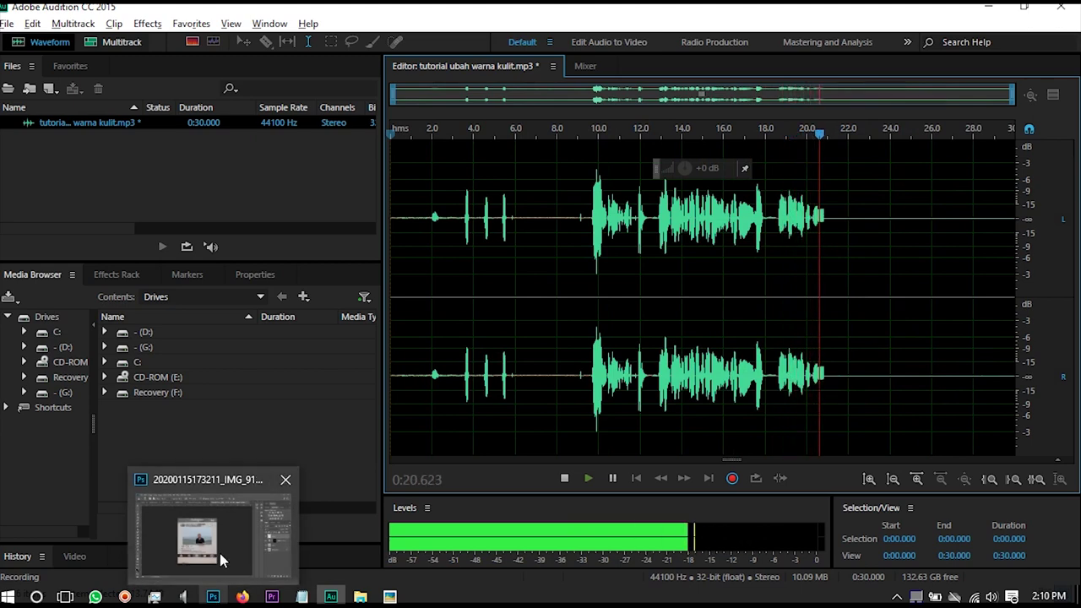
- Bring the Photoshop document with the Instagram-frame portrait to the front
left_click(220, 553)
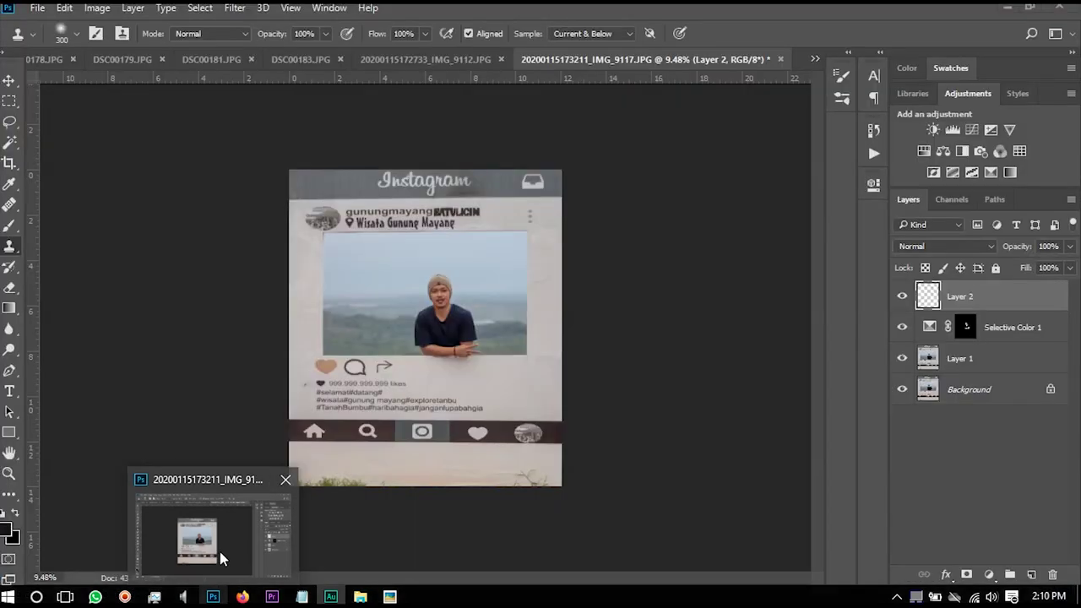
- Group Layer 2, Selective Color 1 and Layer 1 into Group 1
scroll(456, 296, "up", 2)
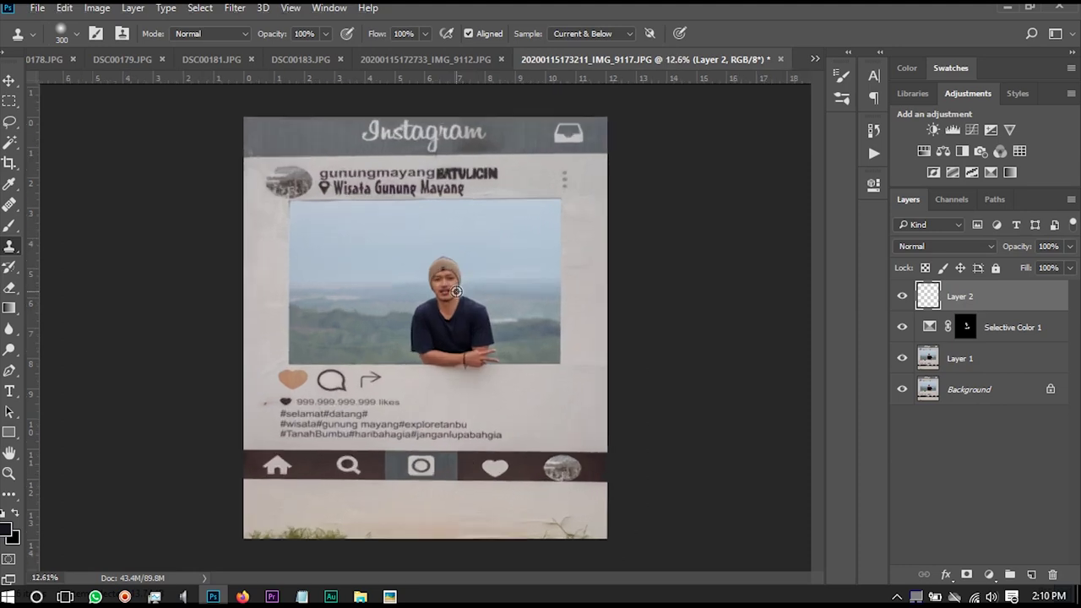
scroll(455, 294, "up", 4)
scroll(456, 294, "up", 1)
scroll(456, 295, "down", 1)
scroll(457, 296, "up", 1)
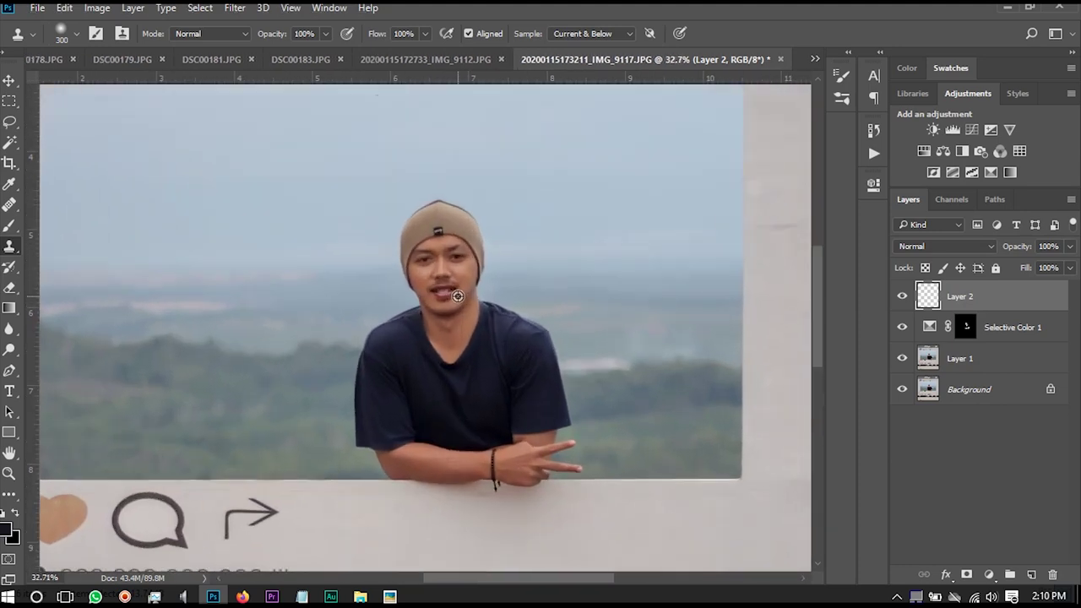
scroll(457, 299, "down", 1)
scroll(457, 300, "down", 1)
scroll(456, 301, "down", 1)
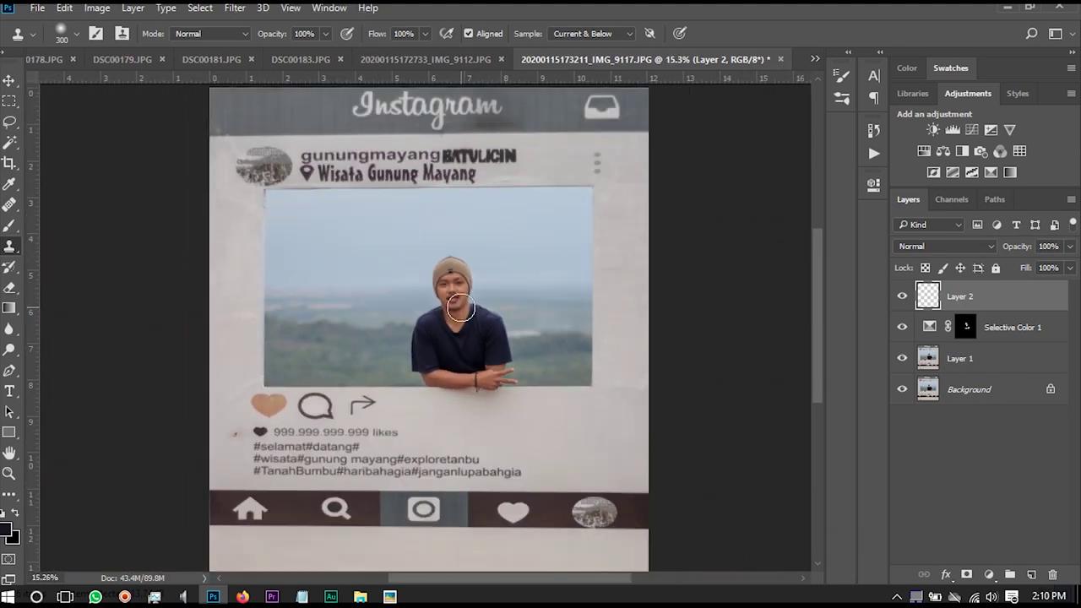
scroll(455, 303, "down", 1)
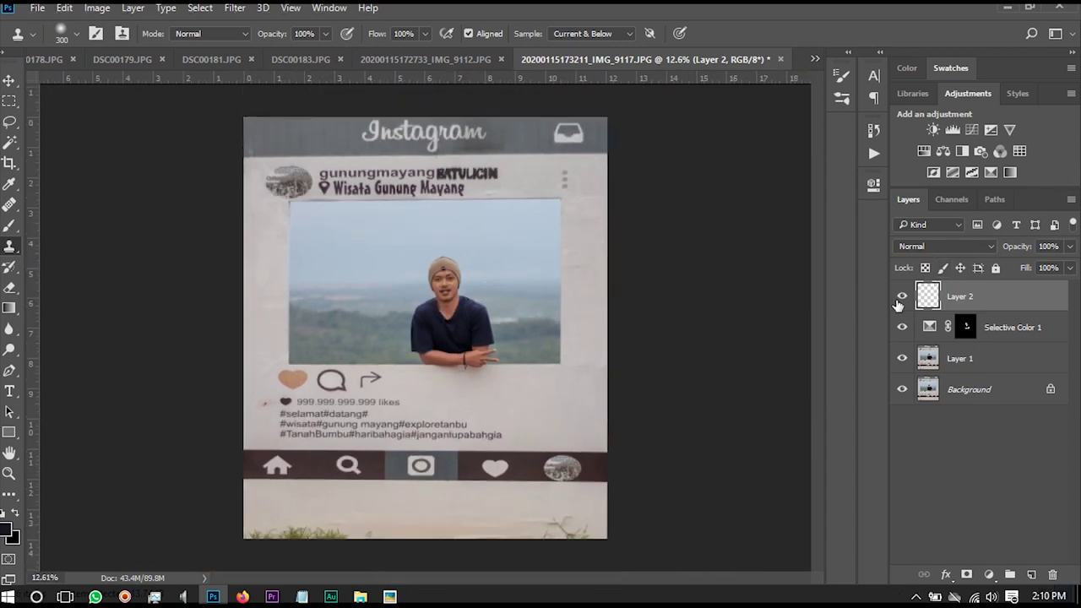
left_click(967, 357, "shift")
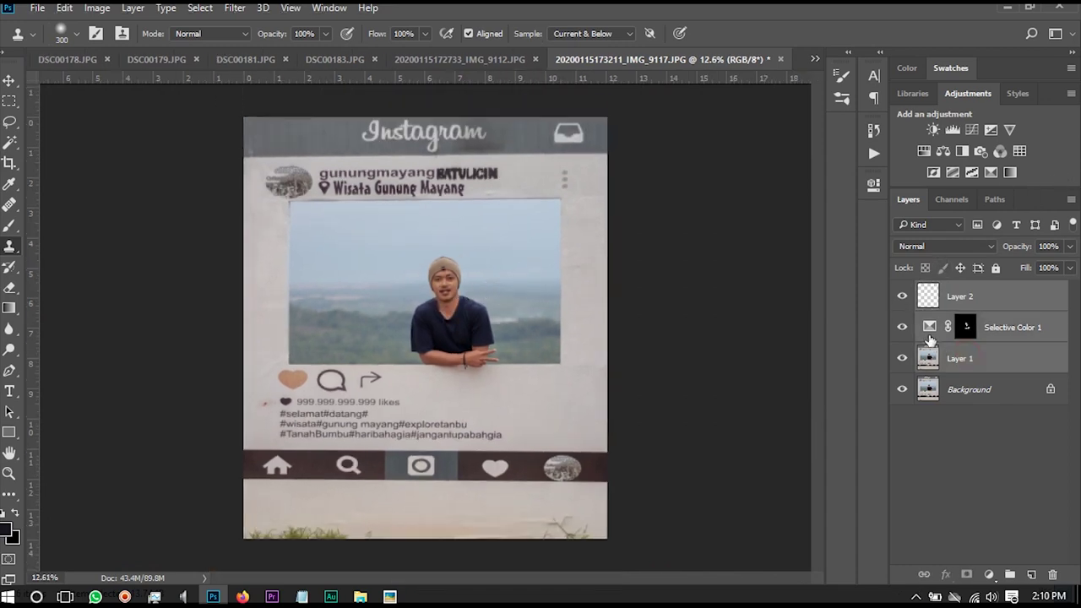
key("ctrl+g")
- Toggle Group 1's visibility repeatedly to compare the portrait before and after retouching
left_click(900, 290)
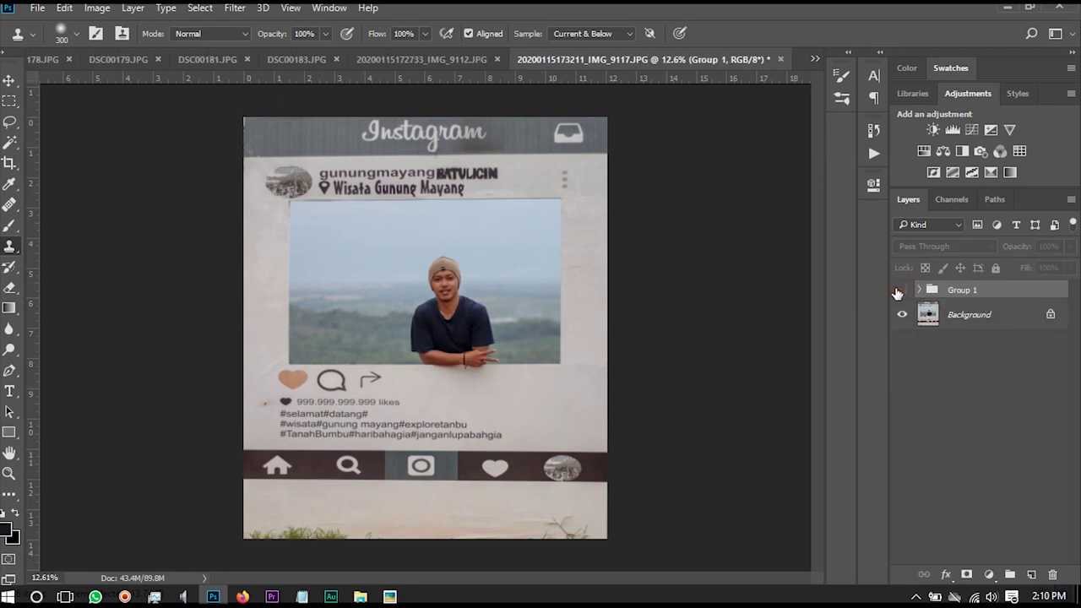
left_click(900, 289)
scroll(463, 315, "up", 3)
scroll(463, 315, "up", 2)
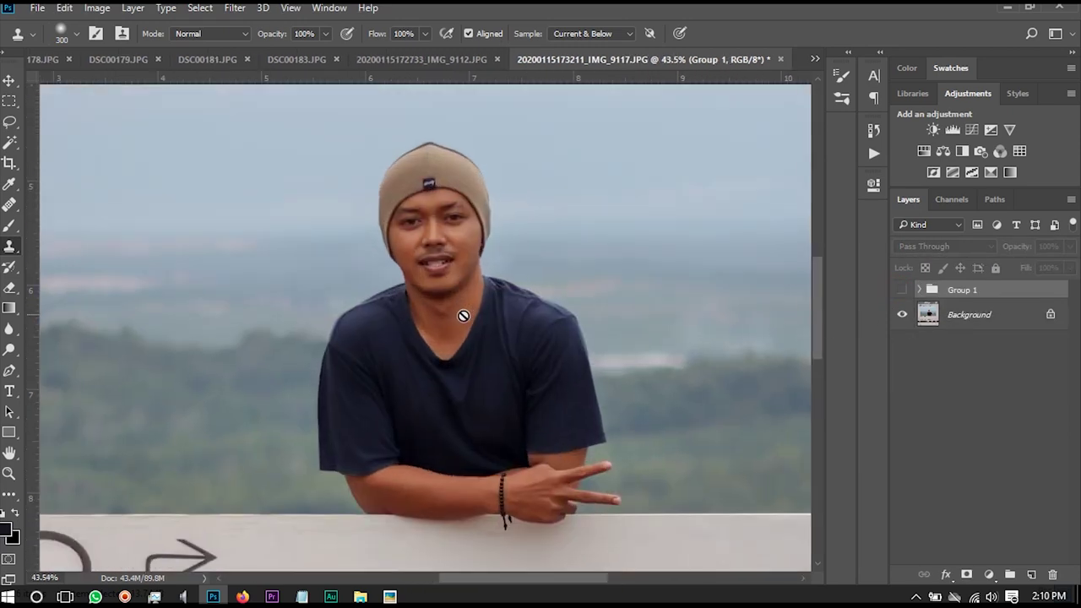
left_click(900, 290)
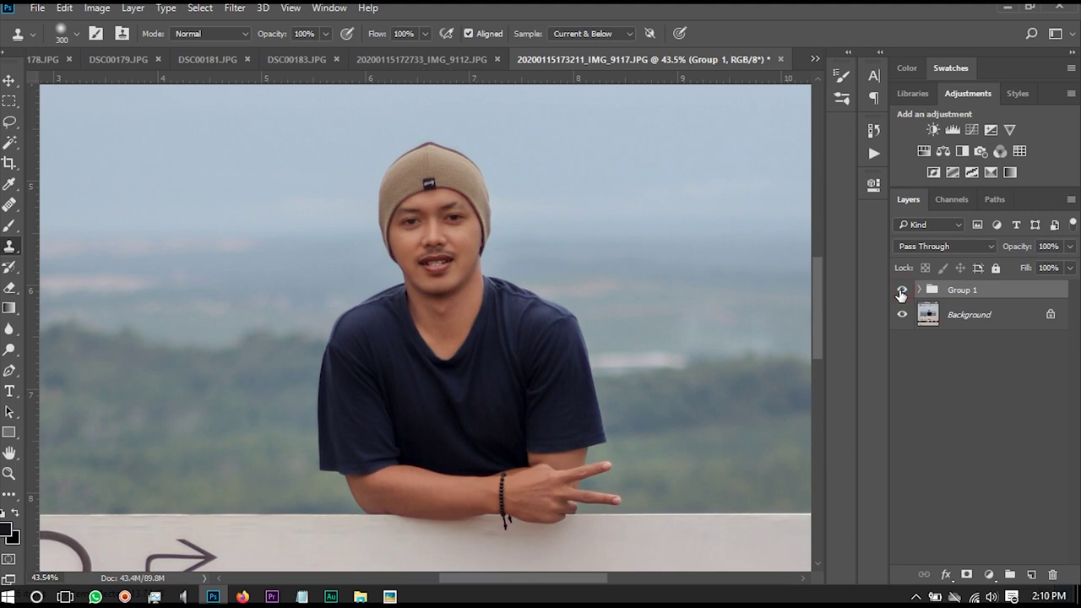
left_click(901, 290)
left_click(901, 291)
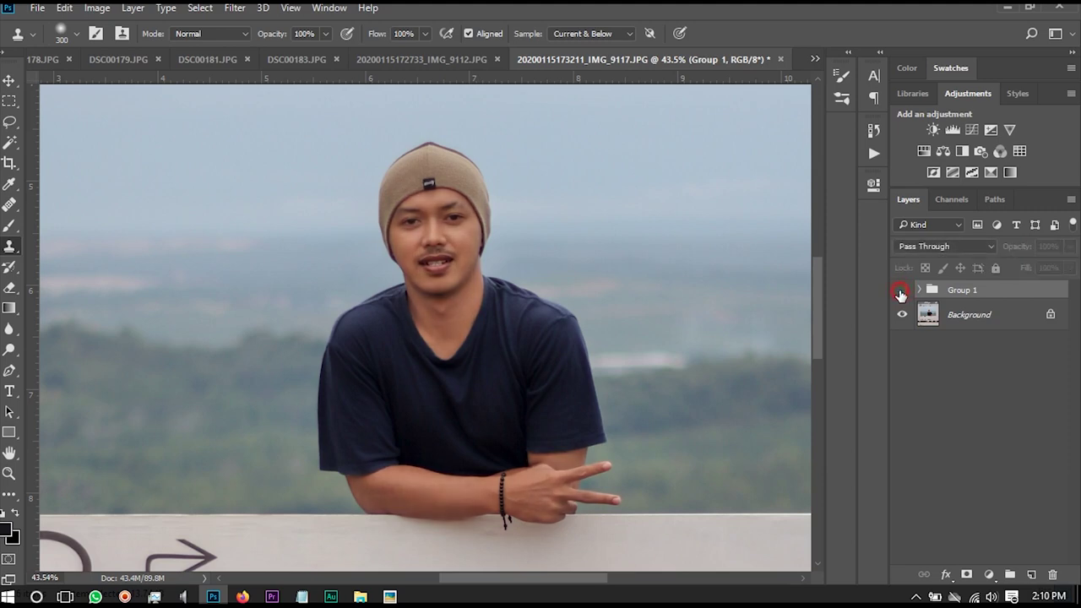
left_click(900, 291)
left_click(901, 290)
left_click(901, 290)
scroll(473, 393, "down", 3)
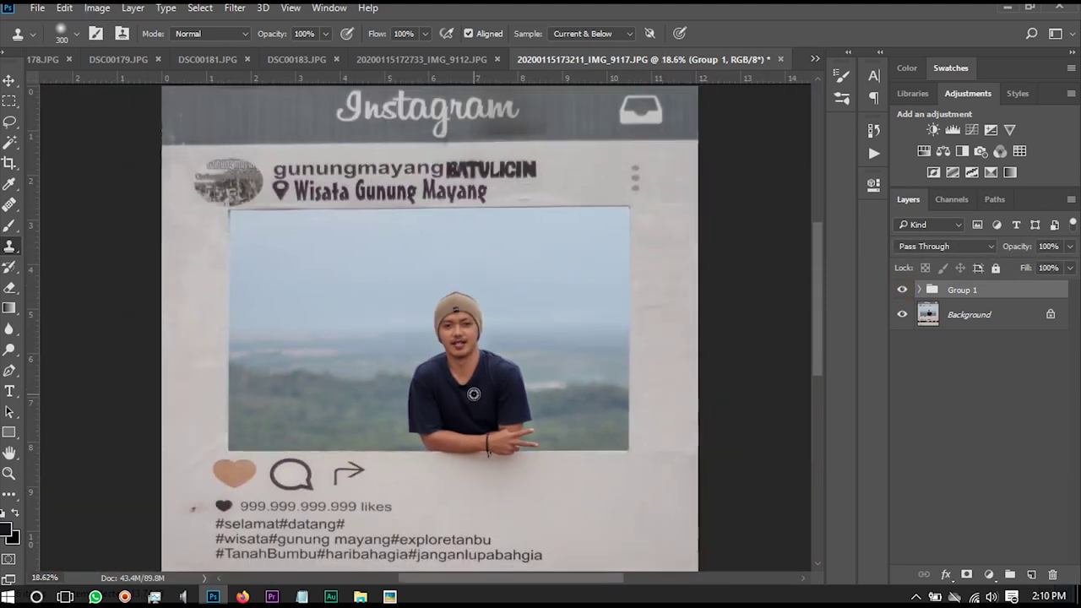
scroll(473, 393, "down", 1)
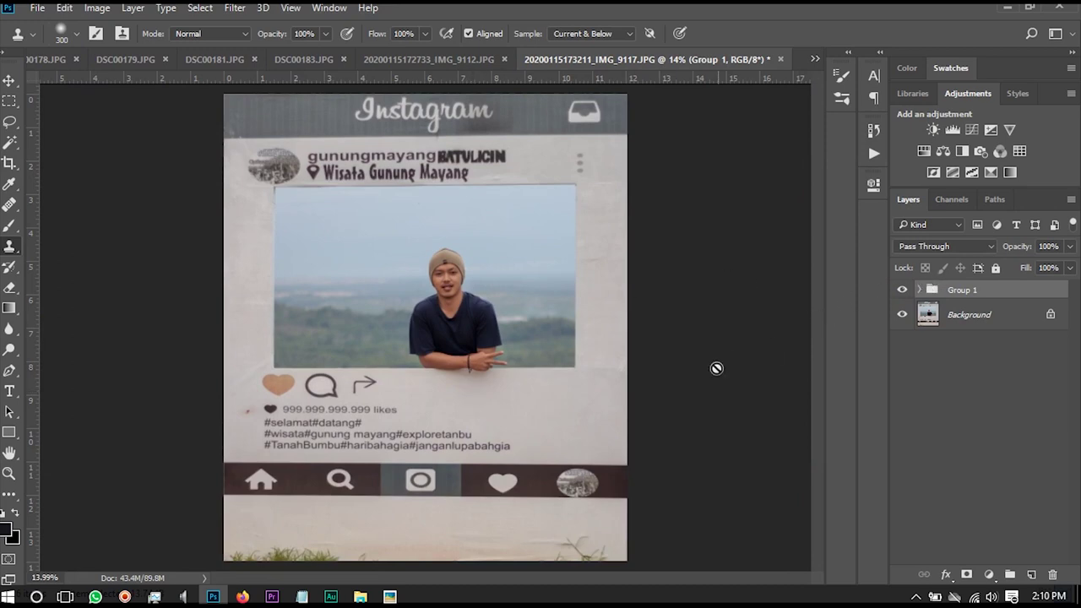
- Close IMG_9117 and IMG_9112 unsaved, then switch to the File Explorer window
key("ctrl+w")
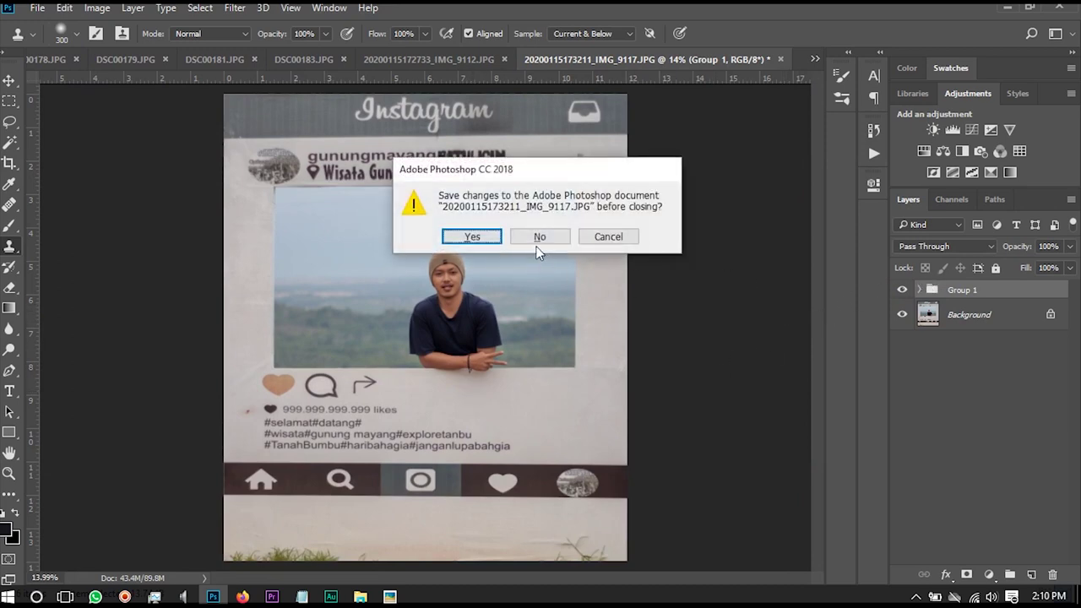
left_click(539, 237)
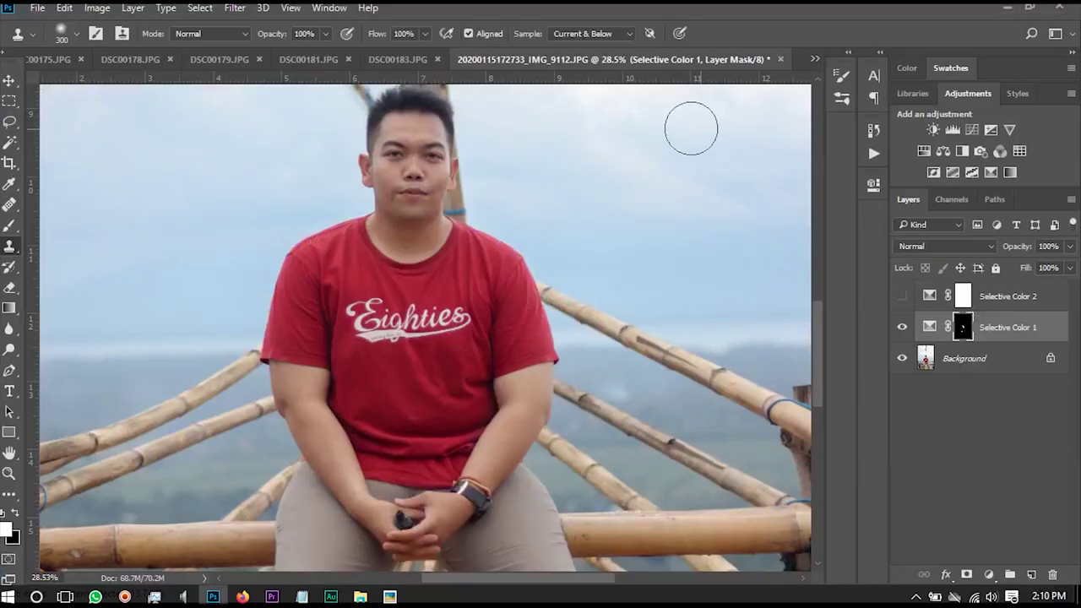
key("ctrl+w")
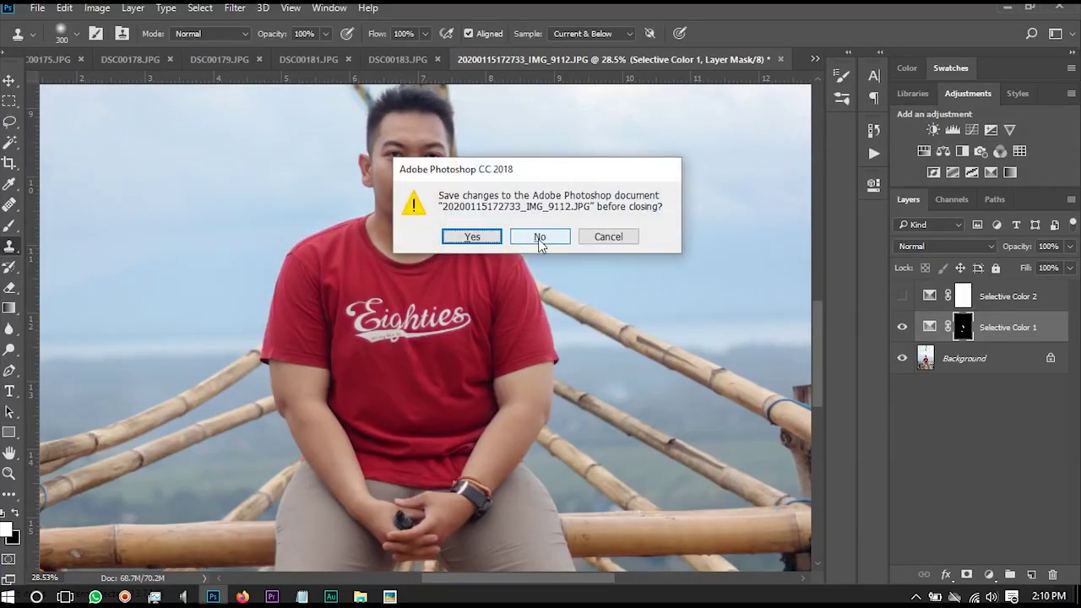
left_click(539, 239)
key("alt+Tab")
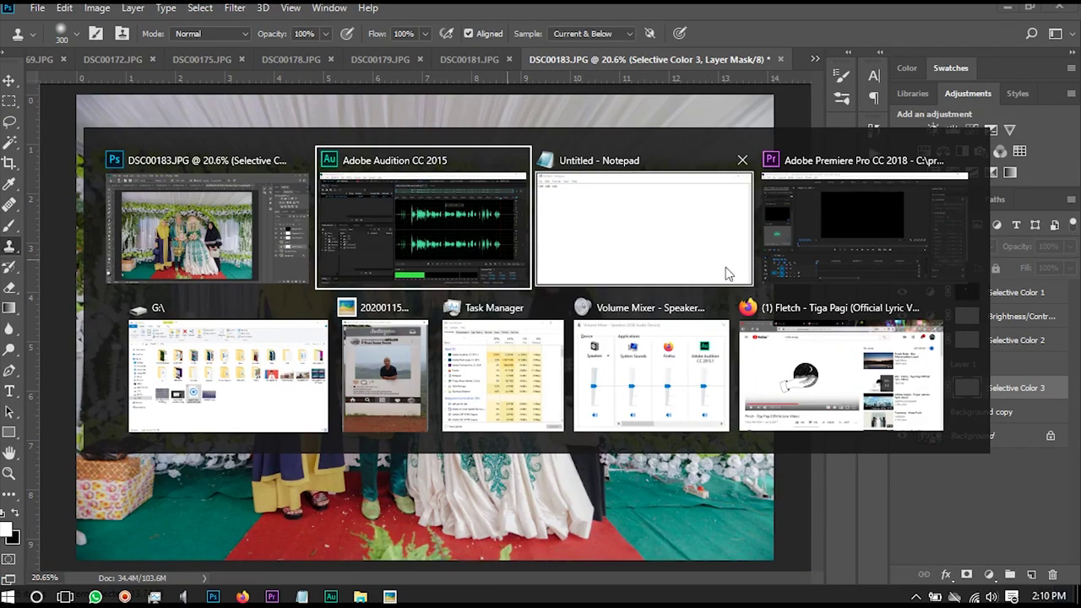
left_click(266, 374)
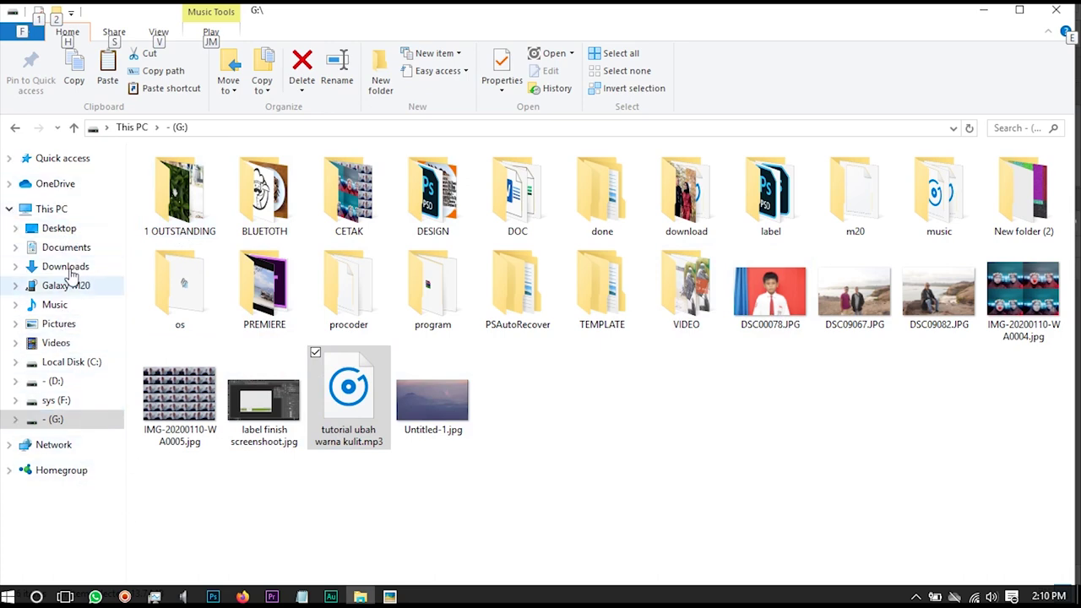
- Close the This PC window and reopen File Explorer on Quick access
left_click(70, 209)
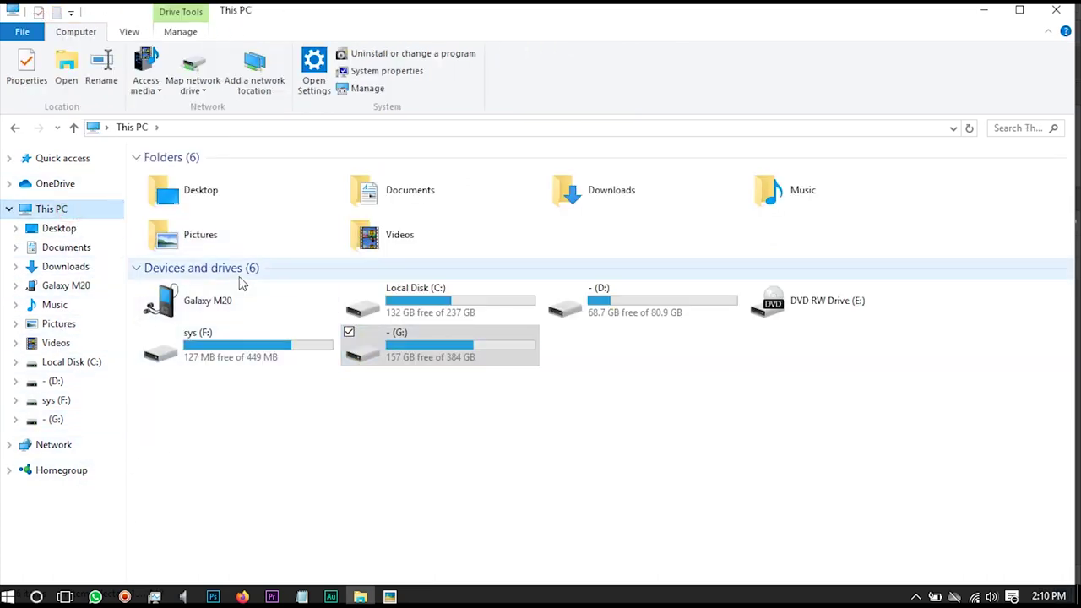
key("alt")
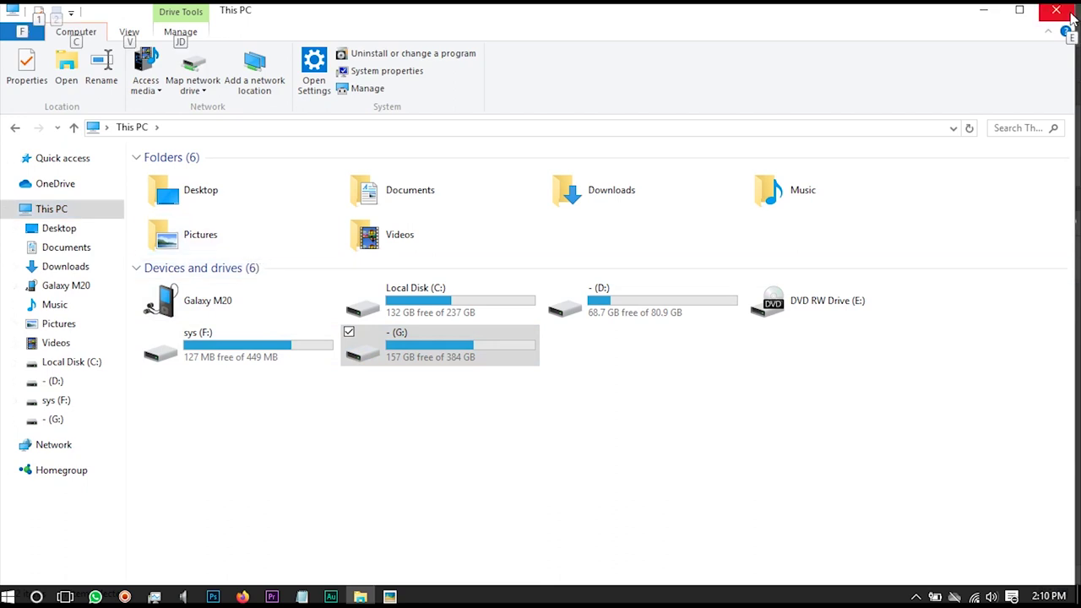
left_click(1057, 10)
left_click(6, 597)
left_click(50, 482)
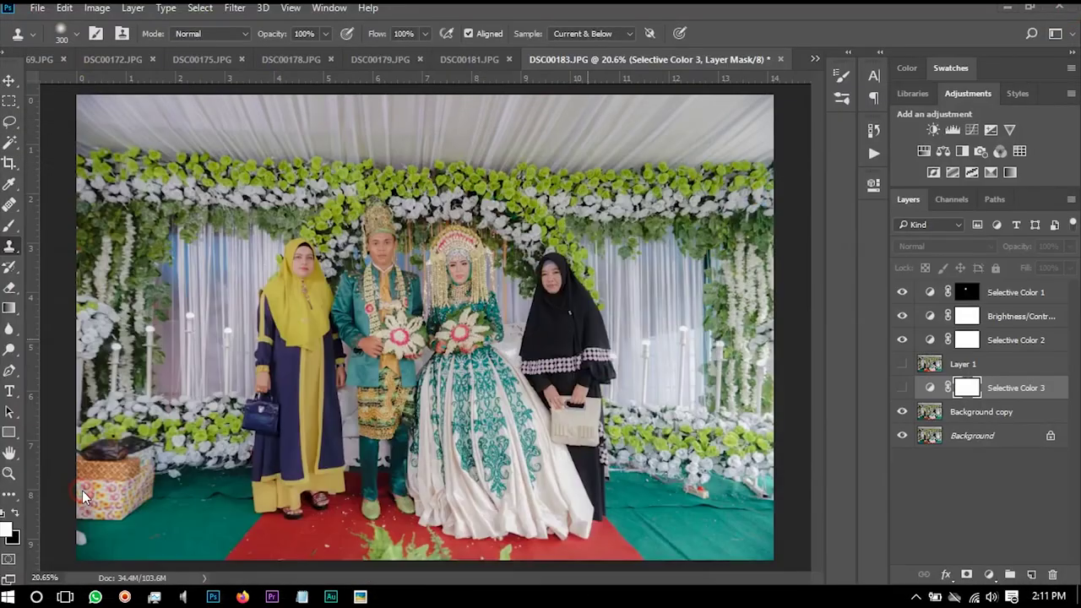
left_click(279, 334)
right_click(279, 334)
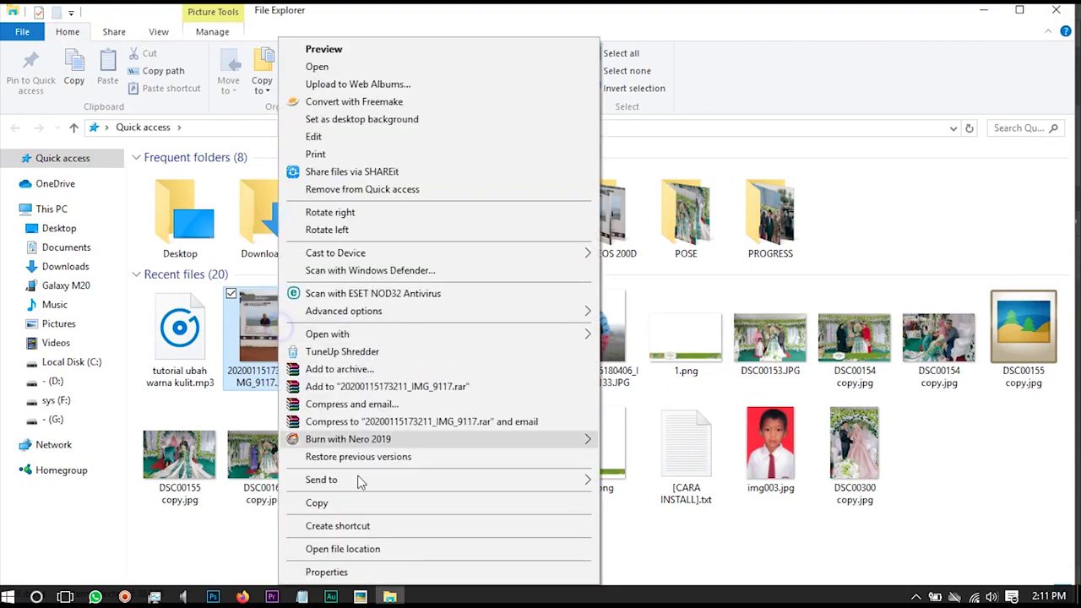
left_click(347, 547)
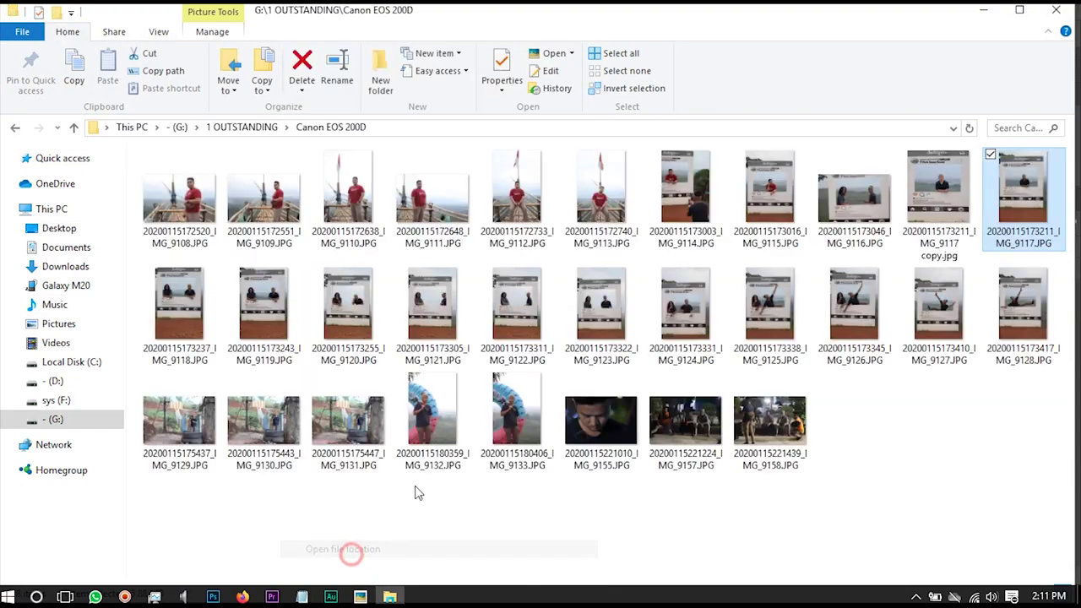
double_click(1026, 188)
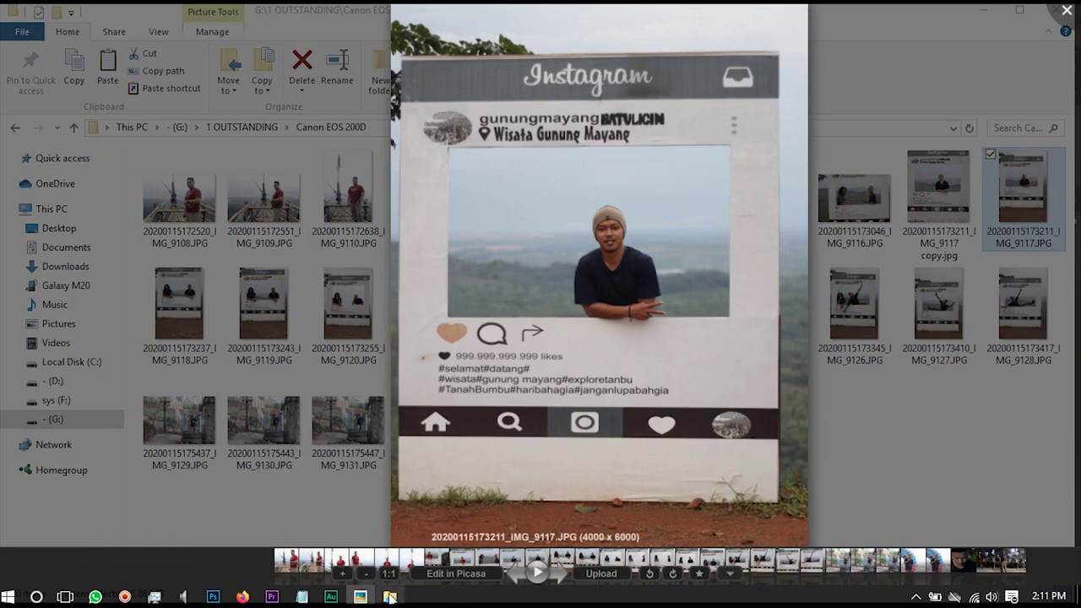
- Send the IMG_9117 photo from Picasa to Adobe Photoshop CC 2018
left_click(729, 573)
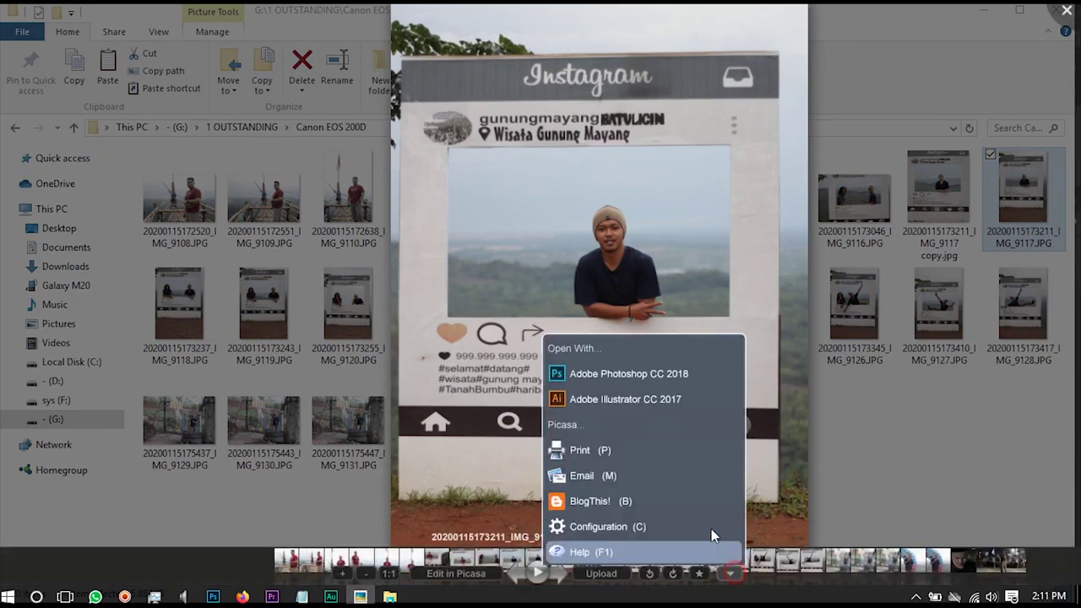
left_click(650, 373)
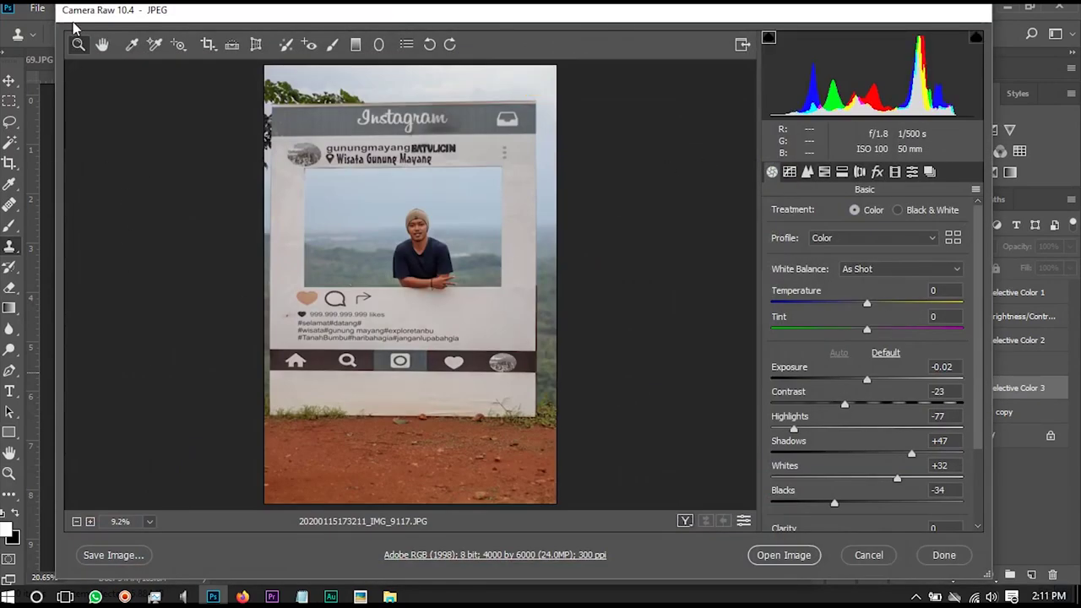
- Apply Camera Raw Auto tone (Contrast -23, Highlights -77, Shadows +47) and open the image
left_click(868, 358)
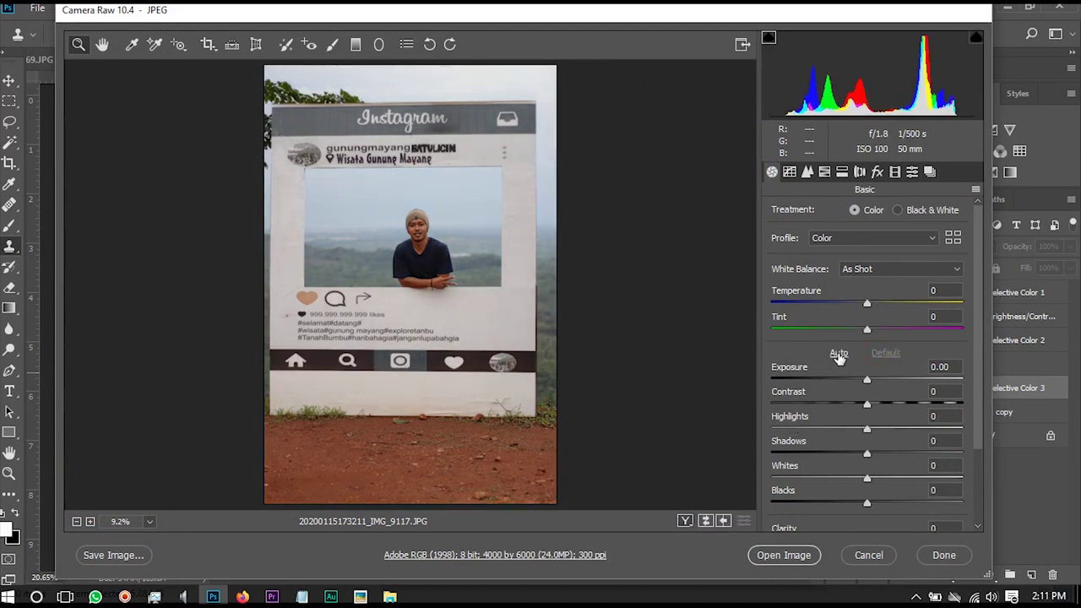
left_click(839, 354)
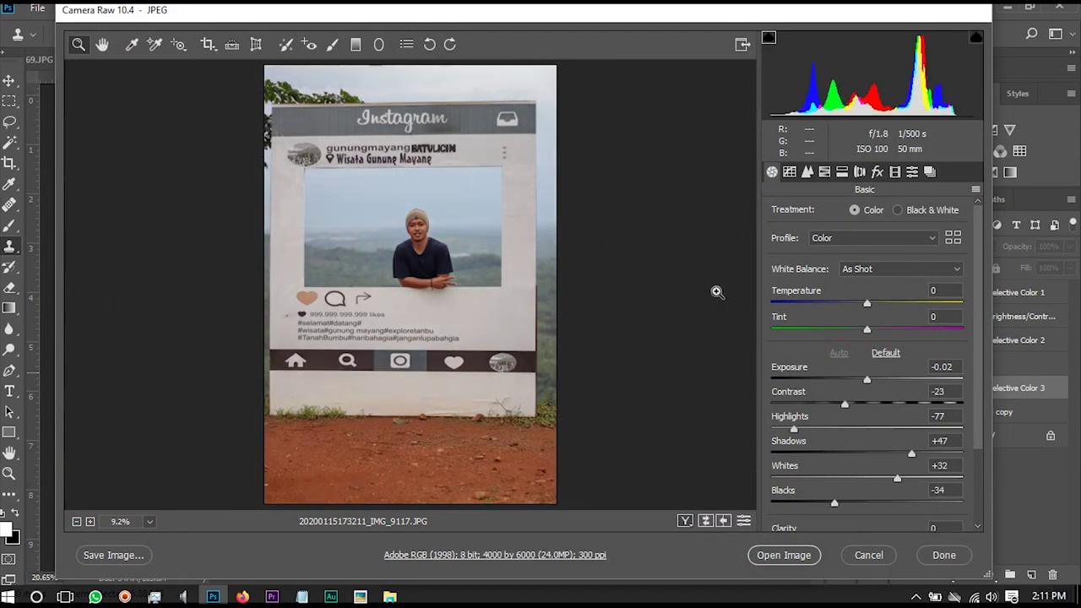
left_click(886, 355)
left_click(836, 354)
left_click(775, 556)
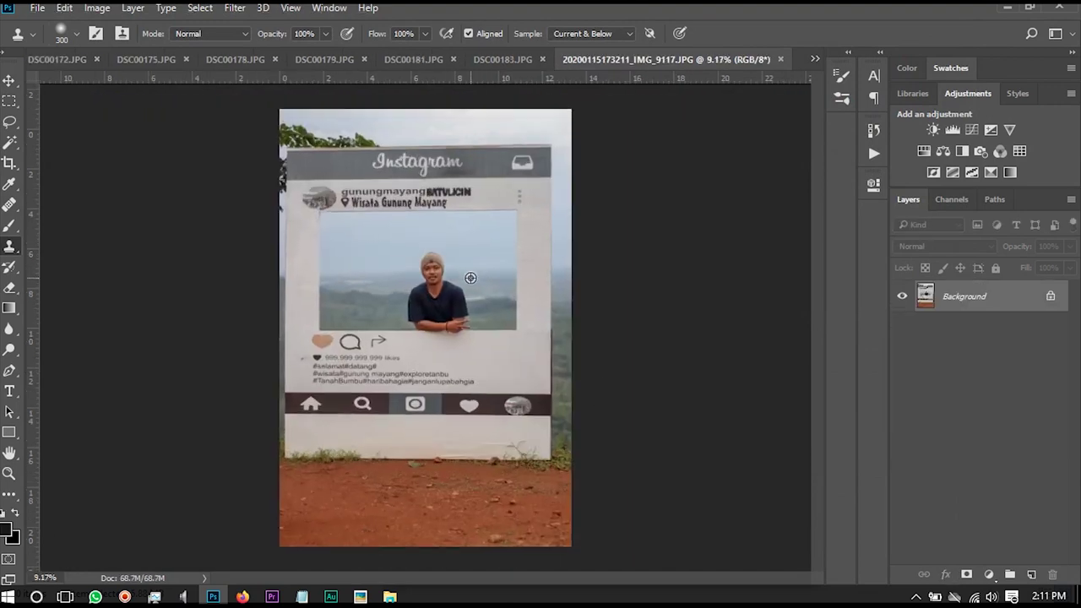
- Duplicate Background into a single Layer 1, undoing the extra copy, and select it
key("ctrl+j")
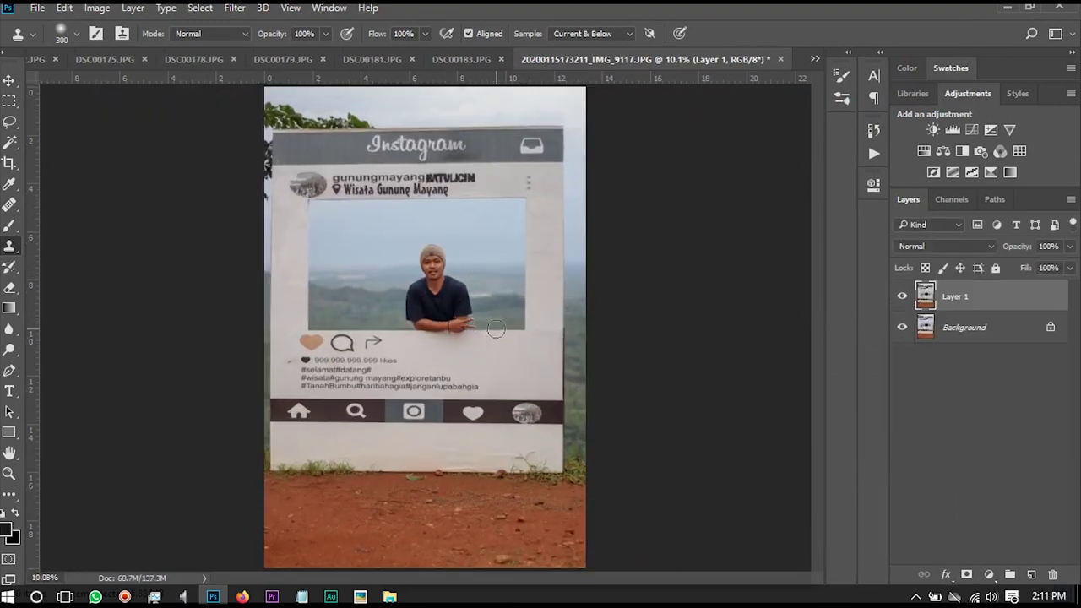
key("ctrl+j")
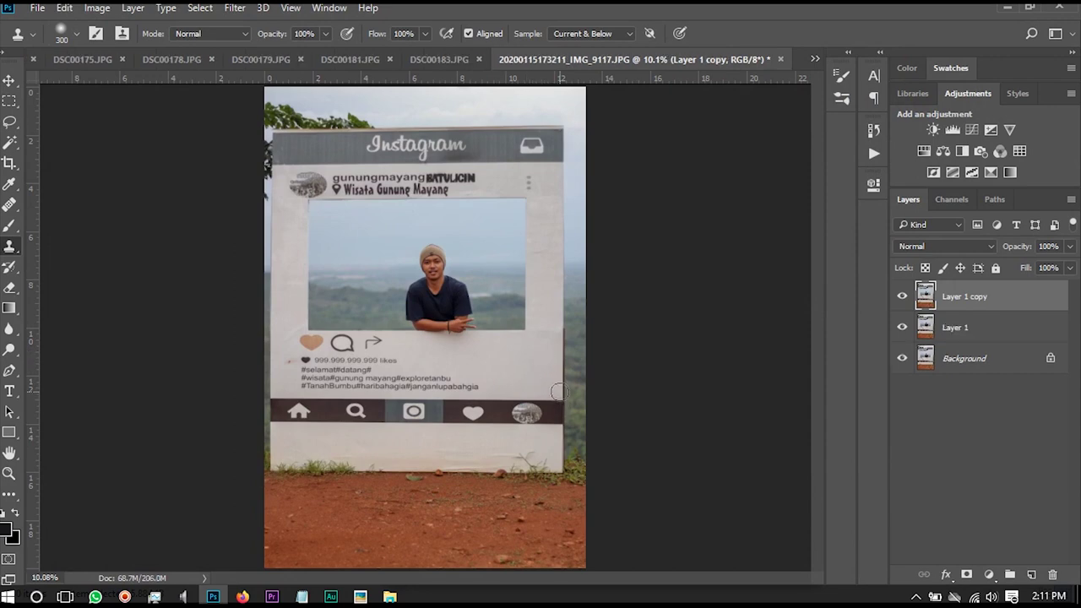
key("ctrl+z")
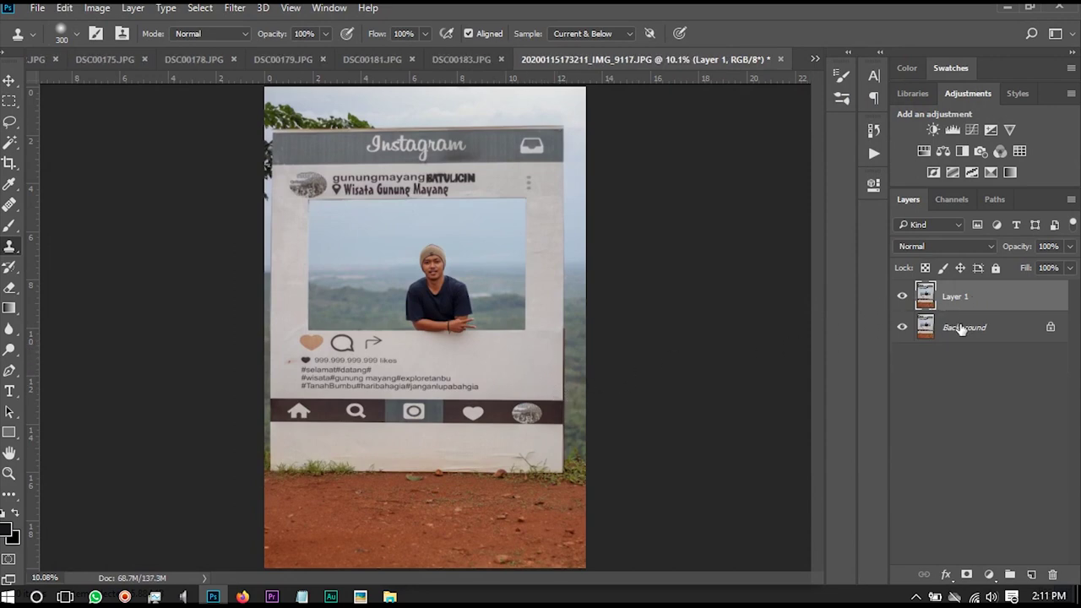
right_click(960, 329)
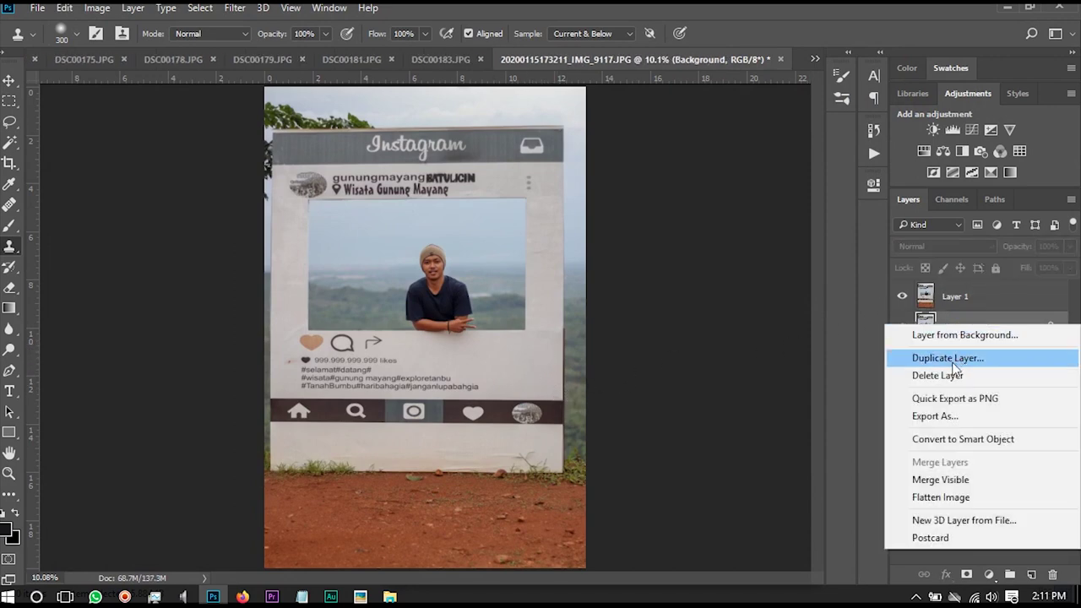
left_click(962, 314)
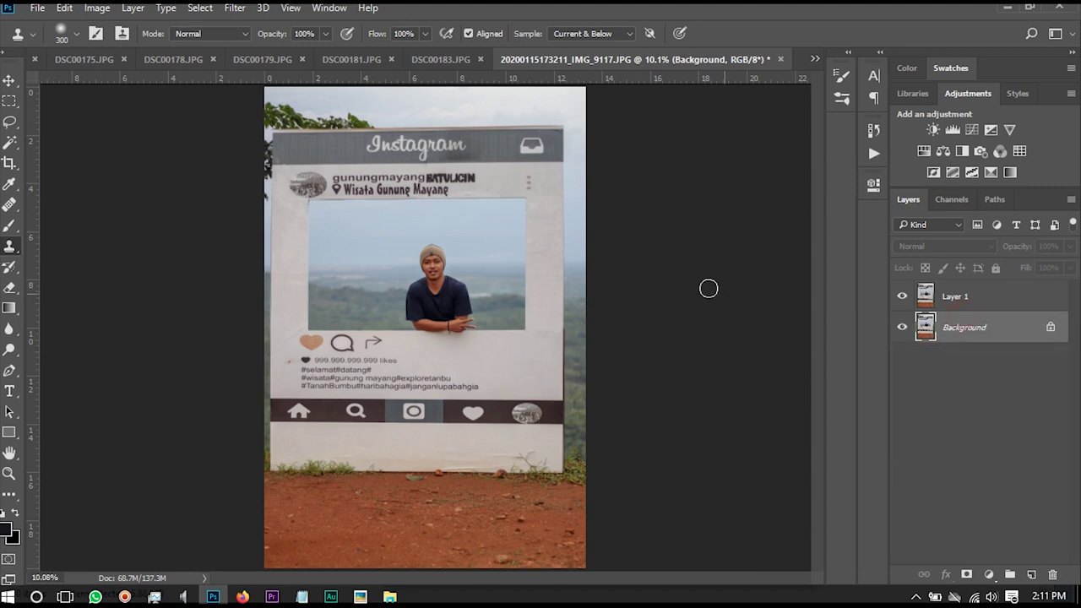
left_click(929, 291)
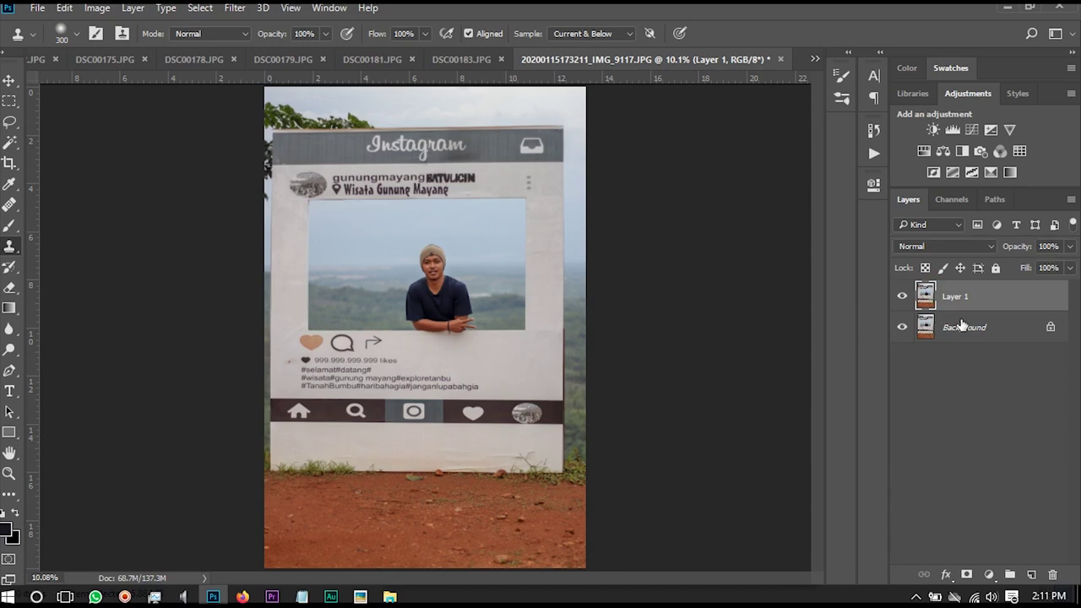
- Add a default Selective Color adjustment layer, then browse the Edit and Image menus
left_click(991, 172)
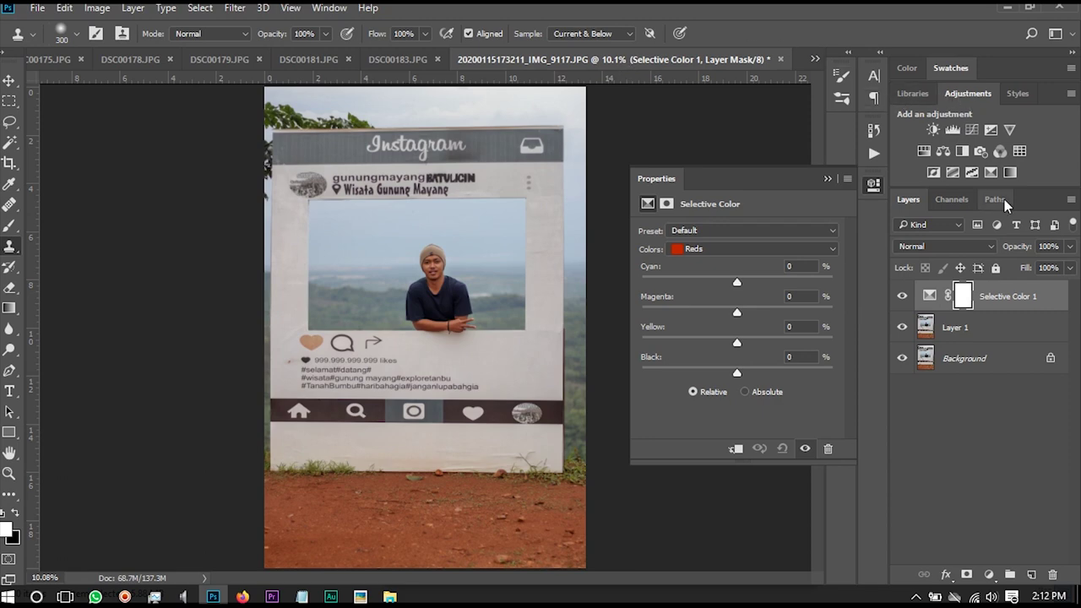
left_click(65, 10)
left_click(103, 8)
left_click(163, 47)
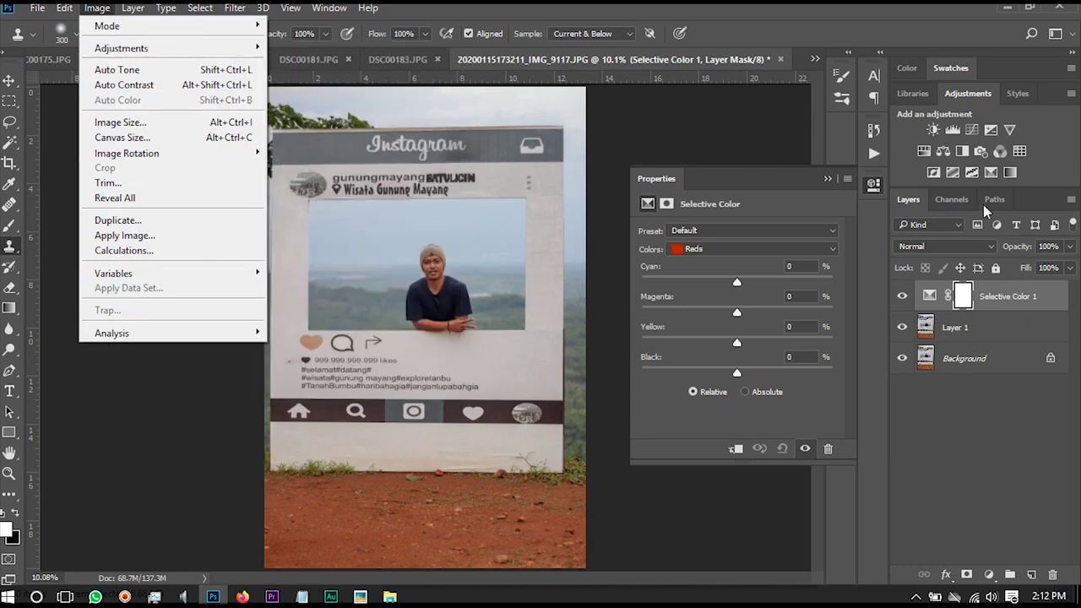
left_click(999, 291)
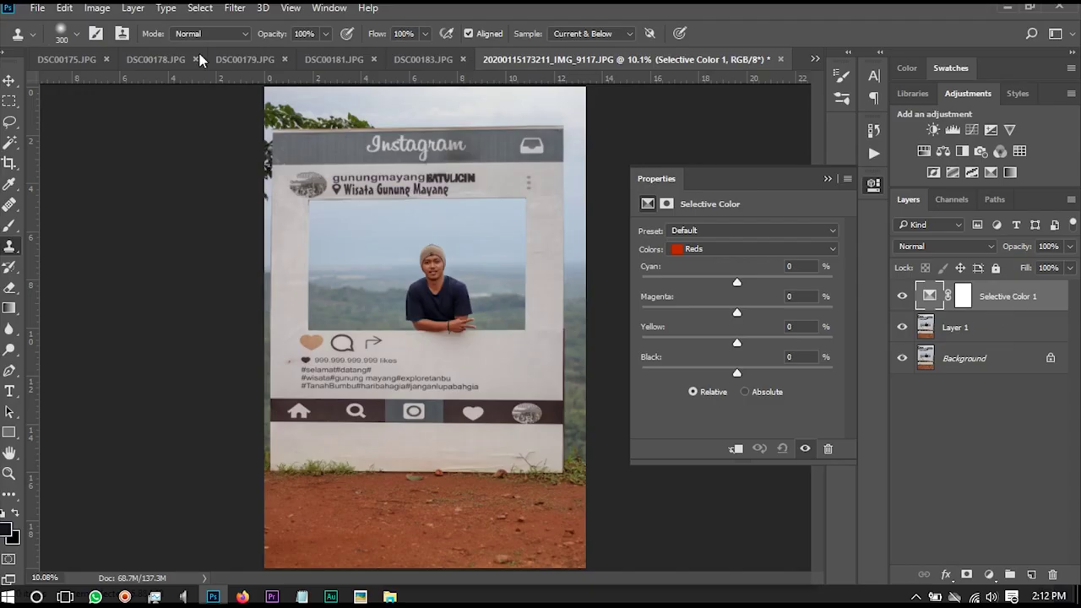
- Apply Image > Adjustments > Selective Color to Layer 1 with Reds Black at -100
left_click(97, 8)
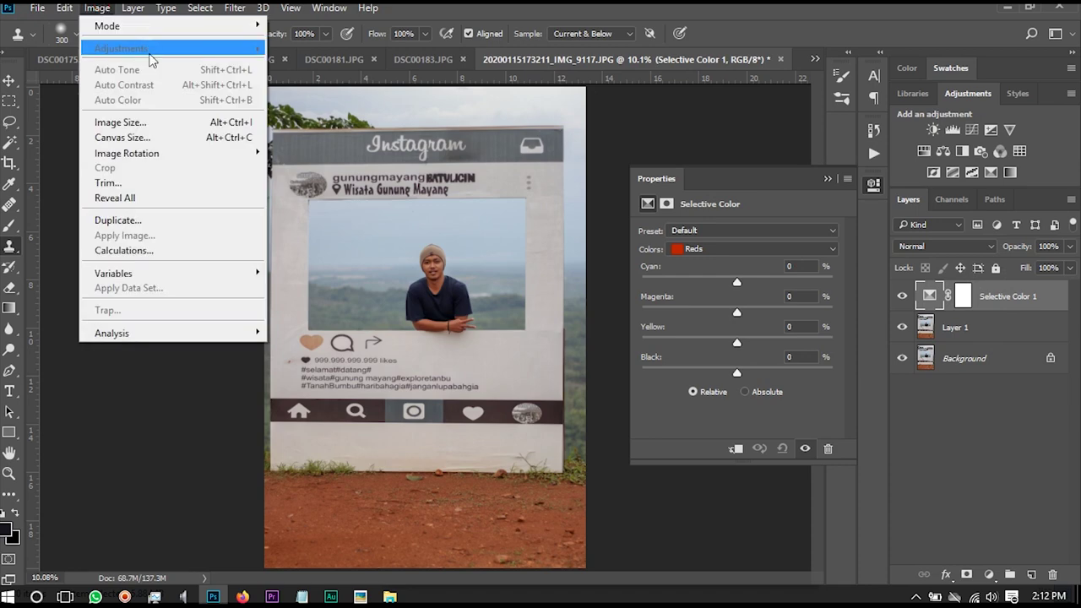
left_click(954, 327)
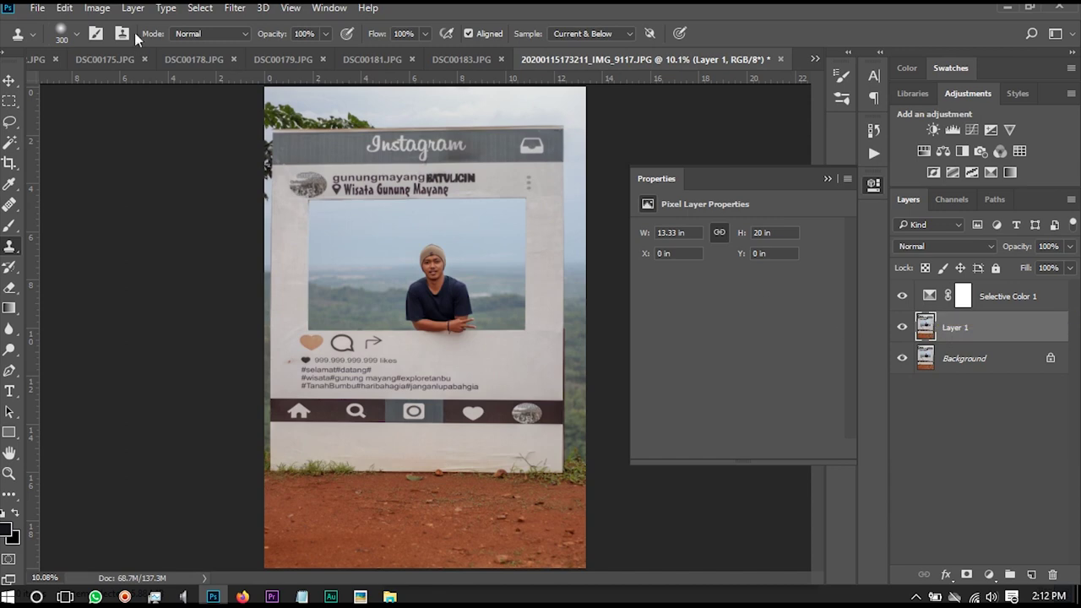
left_click(100, 9)
mouse_move(120, 48)
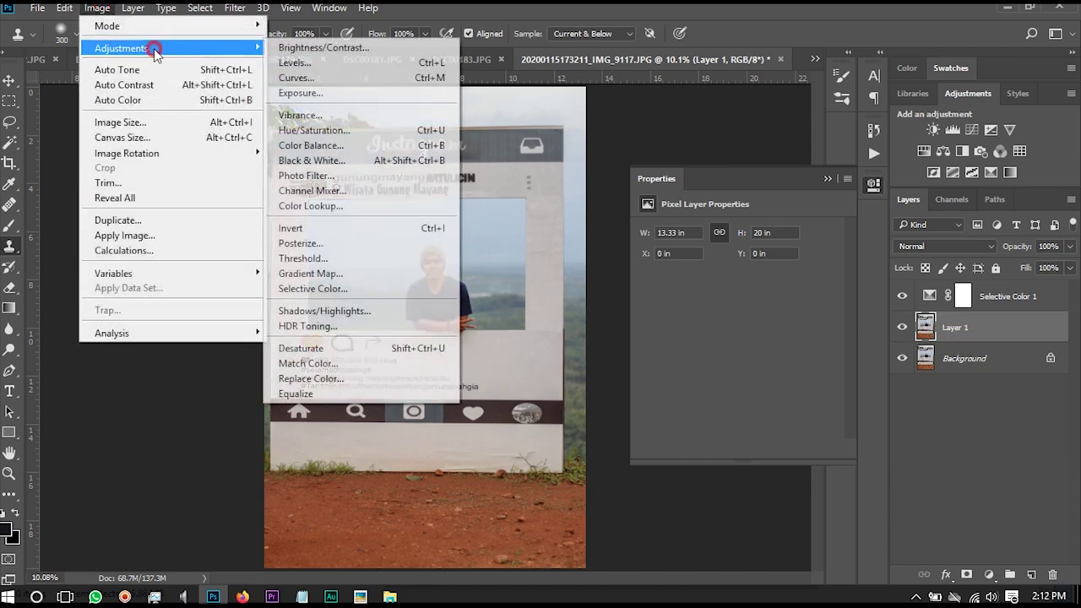
left_click(345, 292)
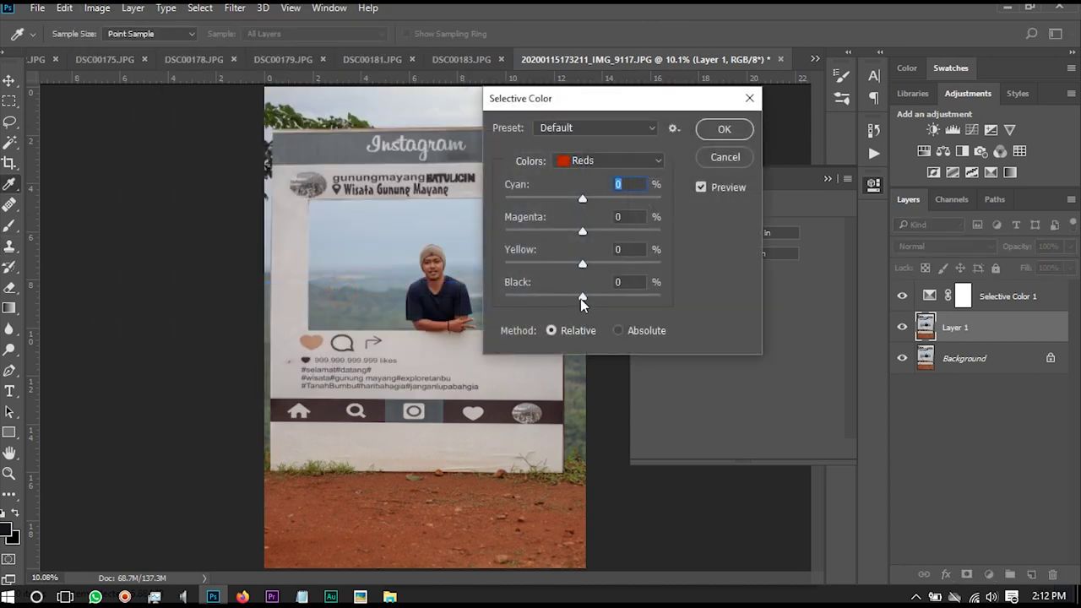
left_click_drag(581, 298, 504, 298)
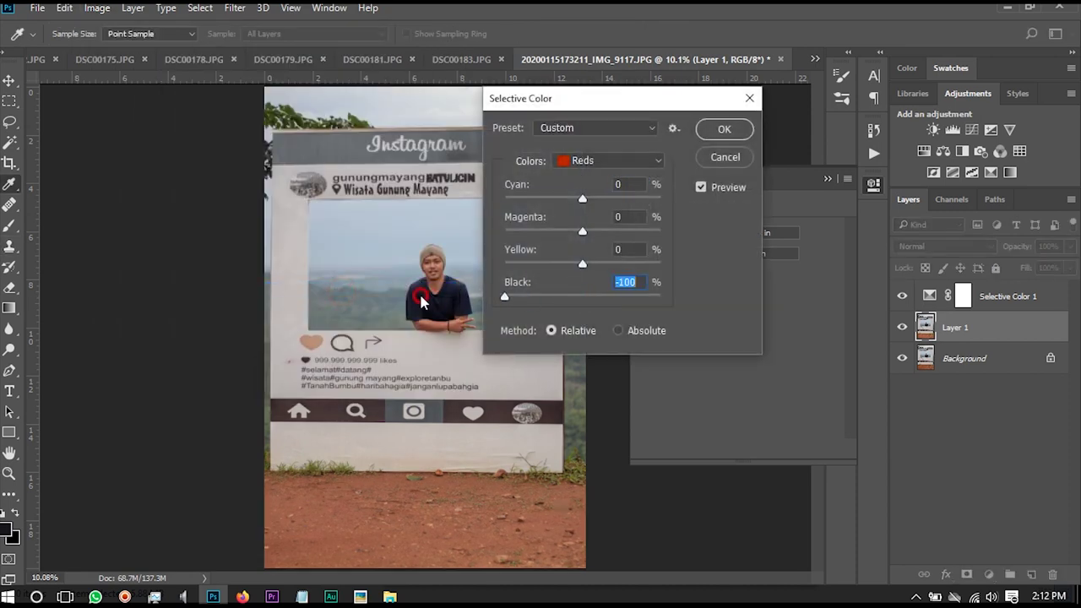
left_click(724, 131)
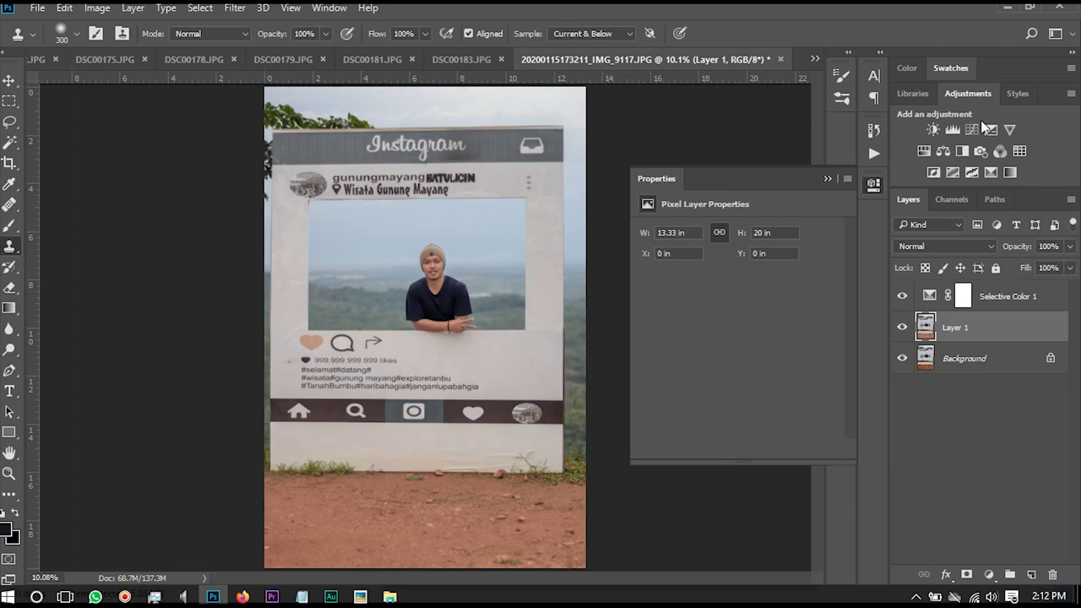
- Hide Layer 1 and duplicate Background into a Background copy layer
left_click(998, 300)
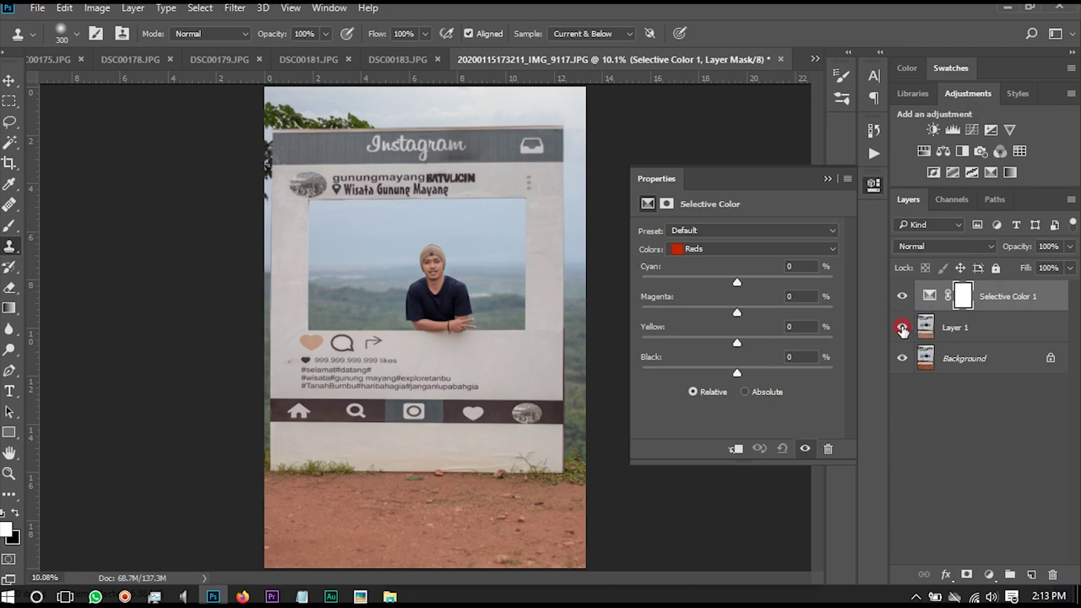
left_click(901, 328)
left_click(958, 360)
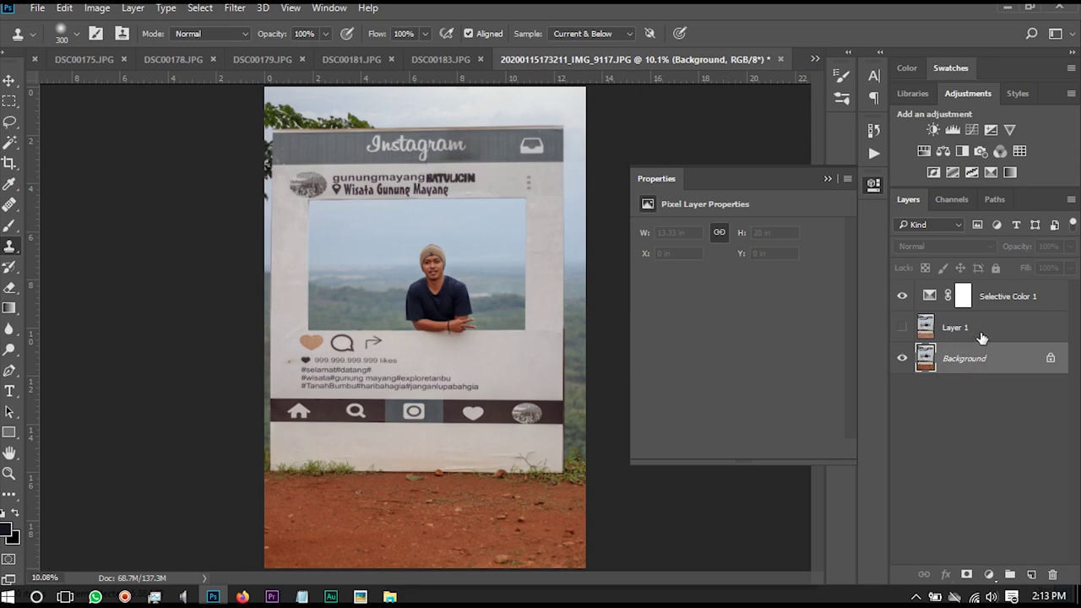
key("ctrl+j")
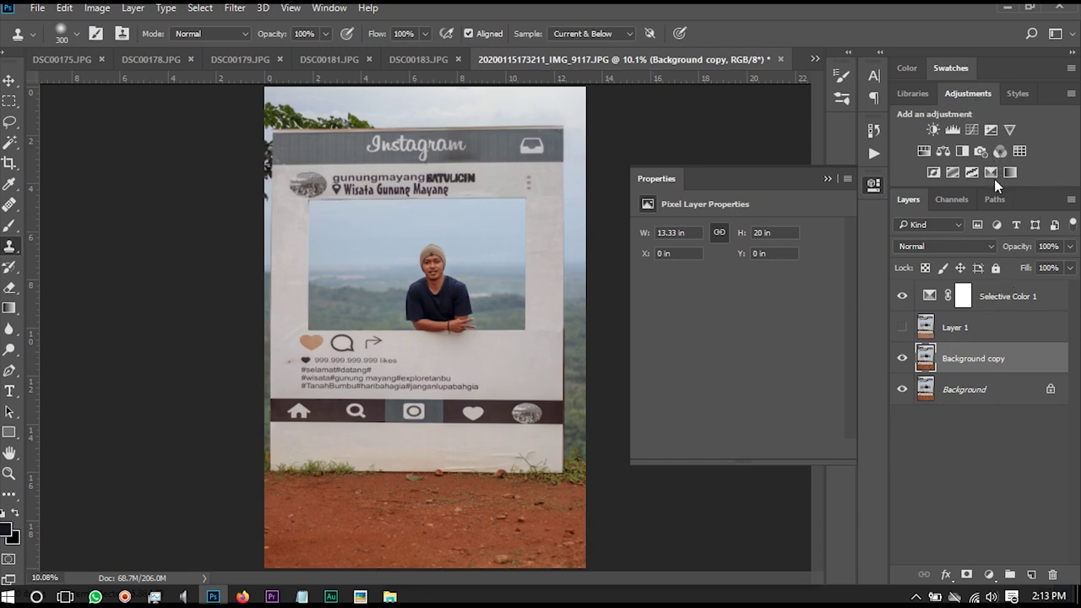
- Set Selective Color 1's Reds Black to -85 and select its layer mask
left_click(1042, 302)
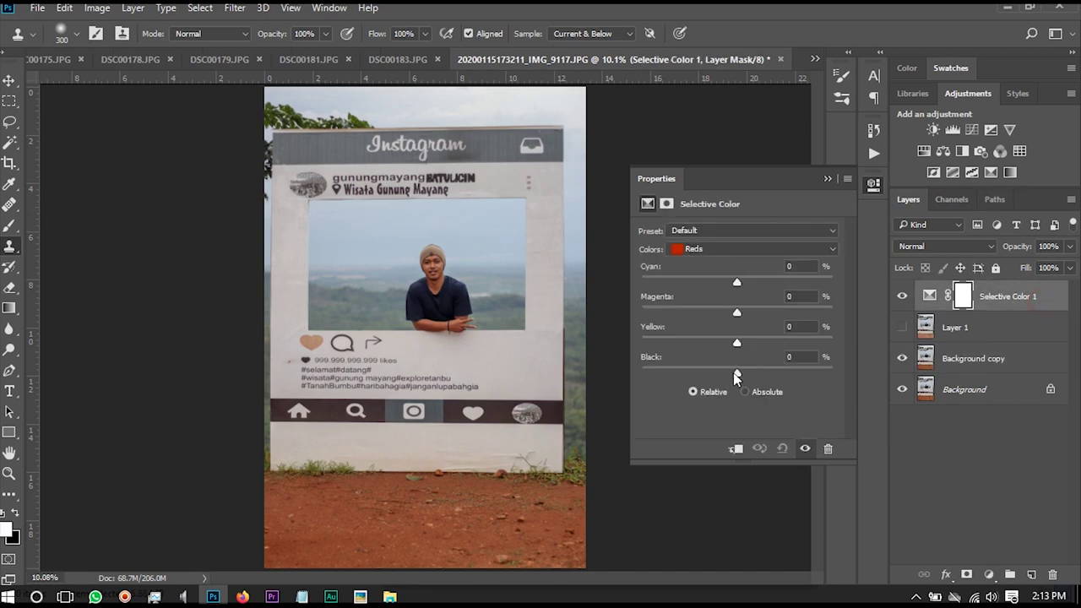
mouse_move(734, 374)
left_mouse_down()
mouse_move(644, 391)
mouse_move(667, 394)
mouse_move(657, 395)
left_mouse_up()
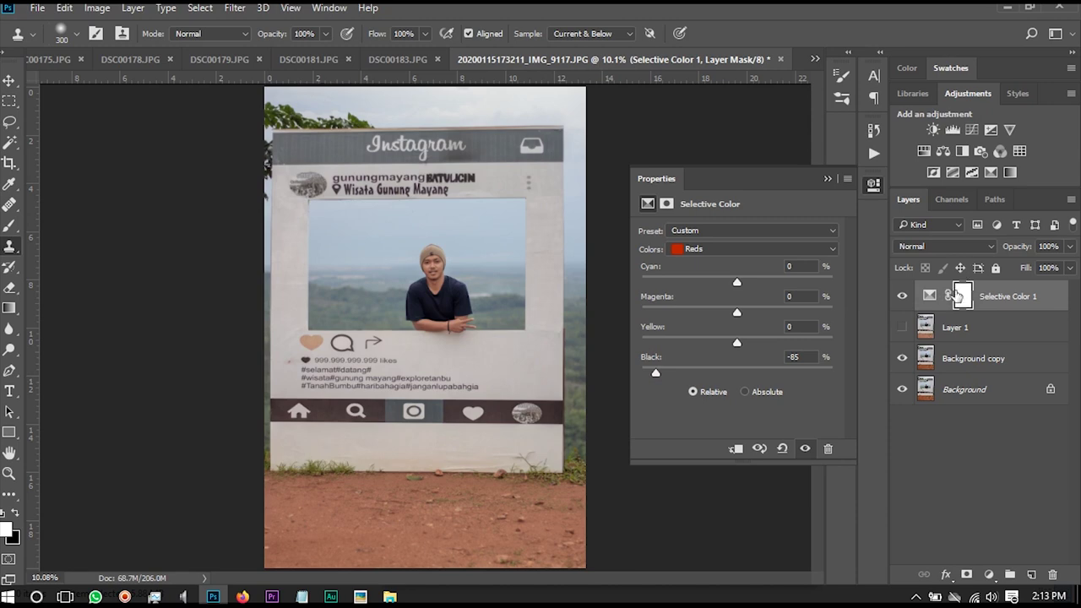
left_click(959, 297)
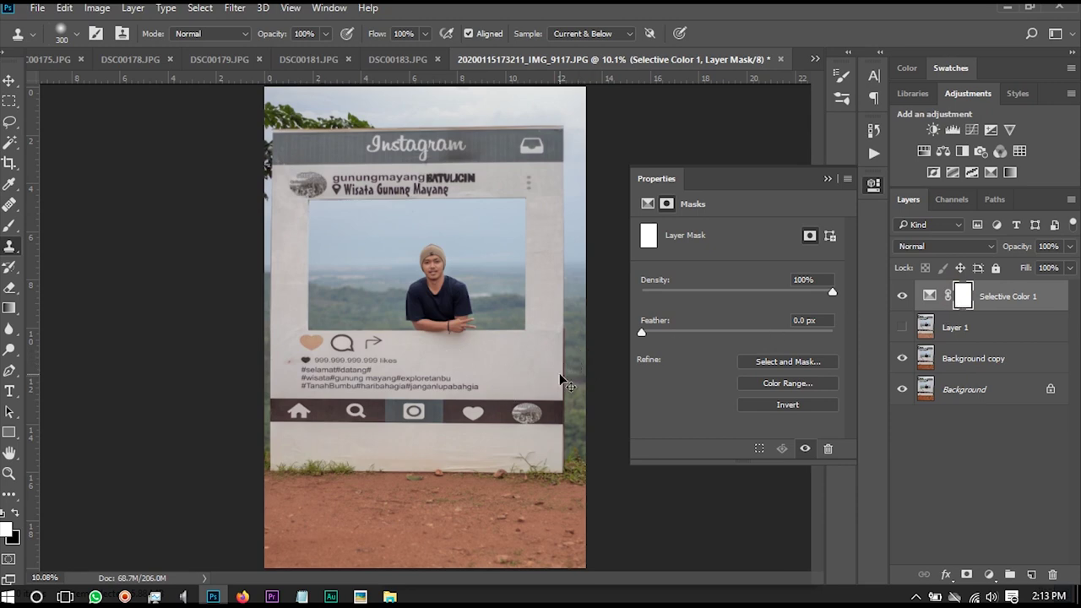
- Invert the Selective Color 1 mask to solid black and zoom in on the man
key("ctrl+i")
key("ctrl+i")
key("ctrl+i")
key("ctrl+i")
key("ctrl+i")
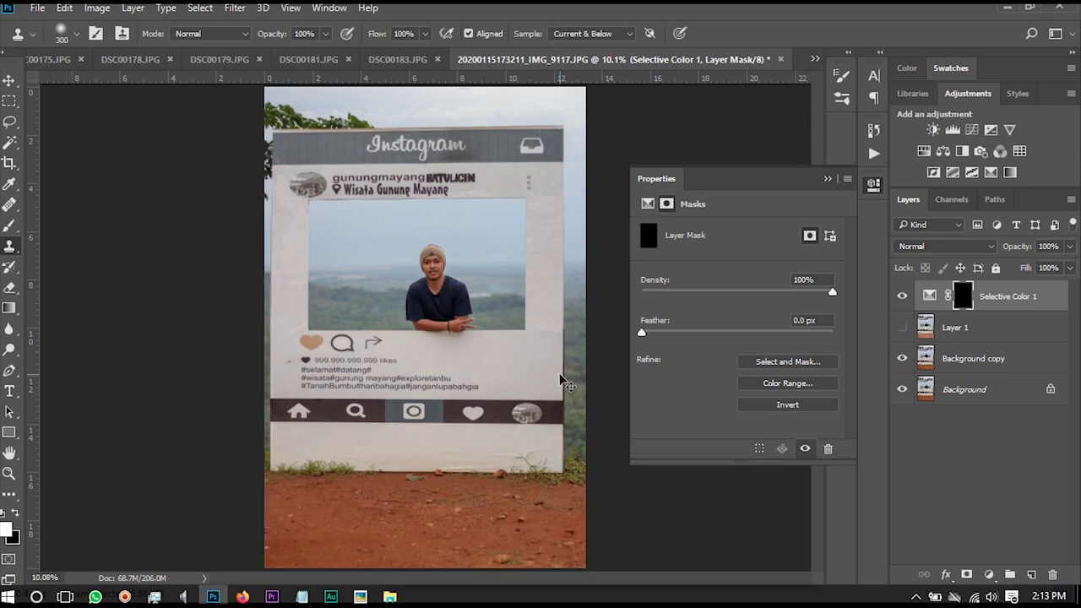
key("ctrl+i")
key("ctrl+i")
key("ctrl+i")
key("ctrl+i")
key("ctrl+i")
key("ctrl+i")
left_click_drag(396, 279, 417, 390)
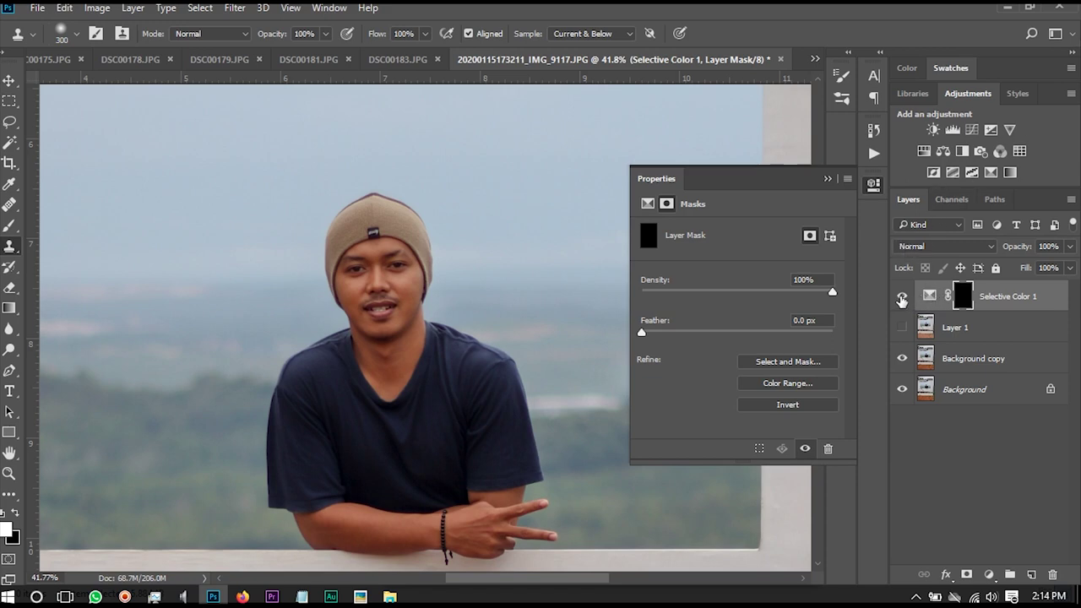
scroll(537, 328, "down", 1)
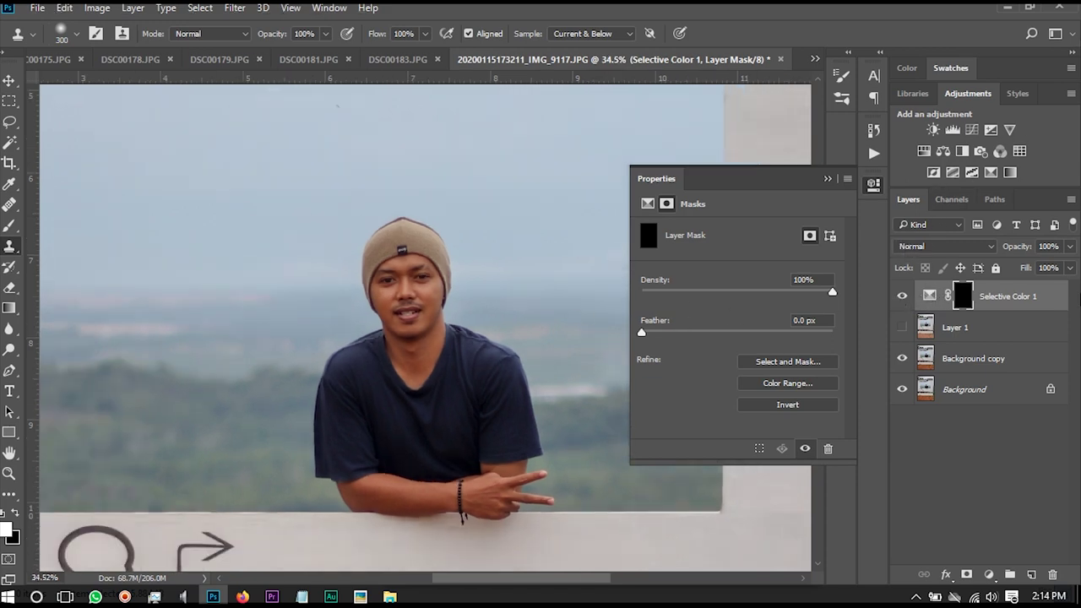
scroll(521, 399, "down", 1)
scroll(507, 346, "up", 2)
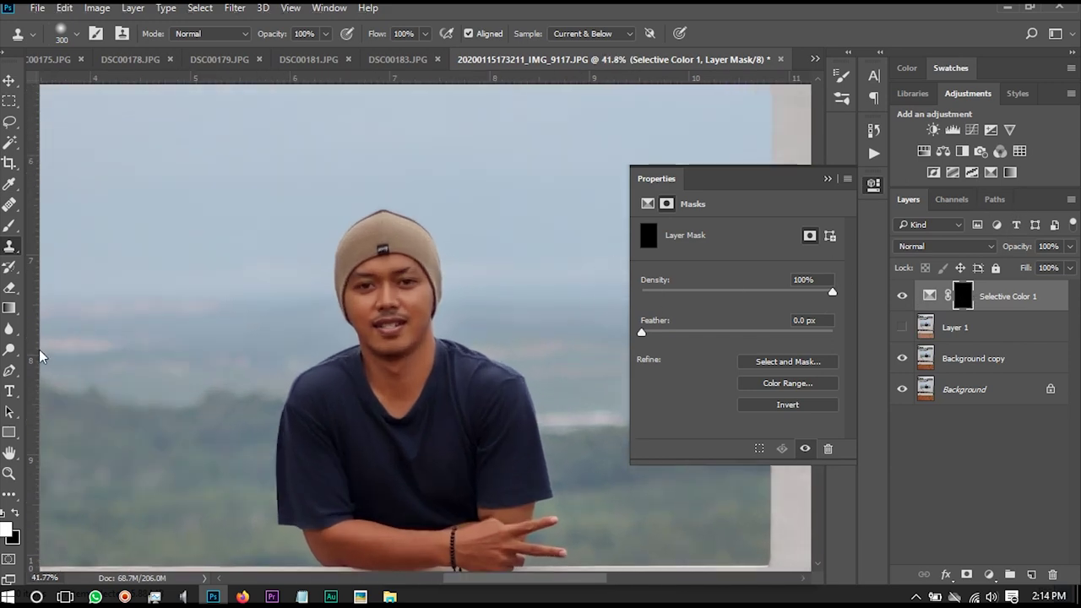
- Set the Brush tool to 67% opacity and bring up its size and hardness picker
left_click(9, 227)
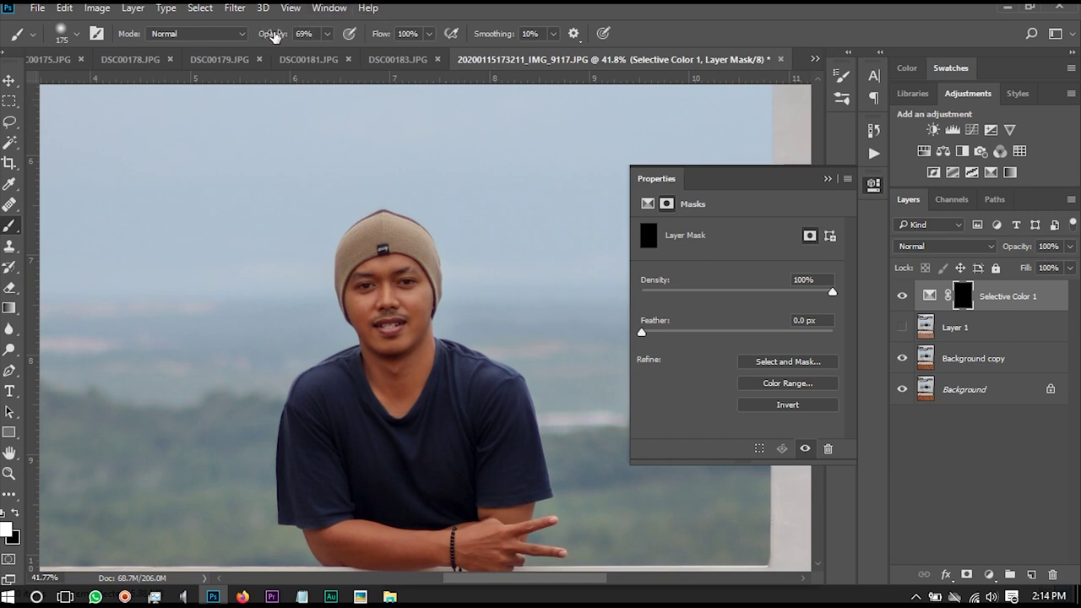
left_click_drag(273, 36, 275, 43)
right_click(233, 209)
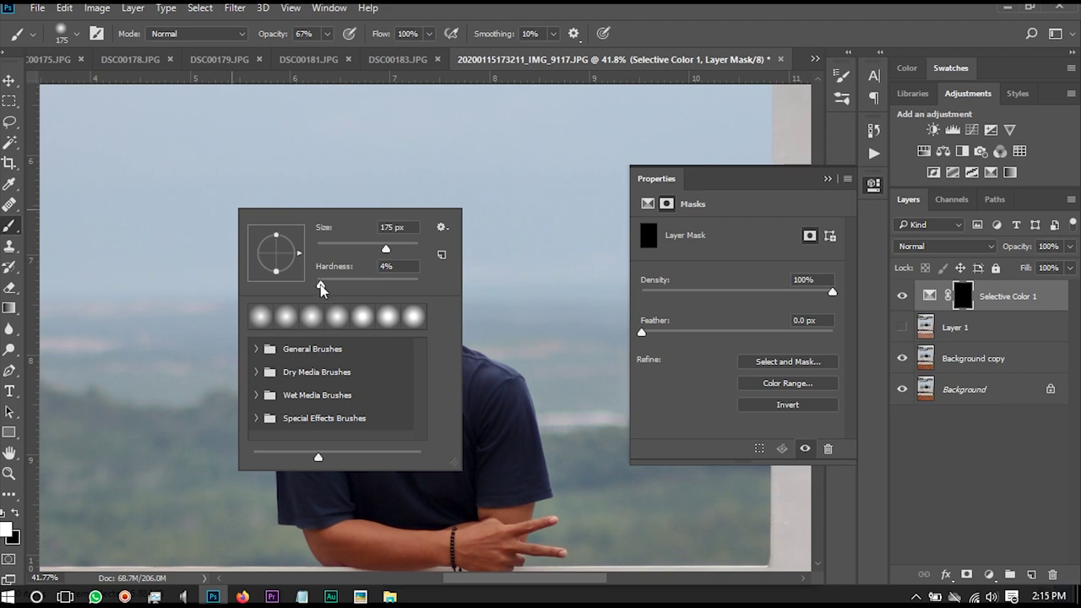
- Lower the brush hardness to about 4% for a soft 175 px tip
left_click(320, 289)
left_click(472, 176)
scroll(414, 270, "up", 4)
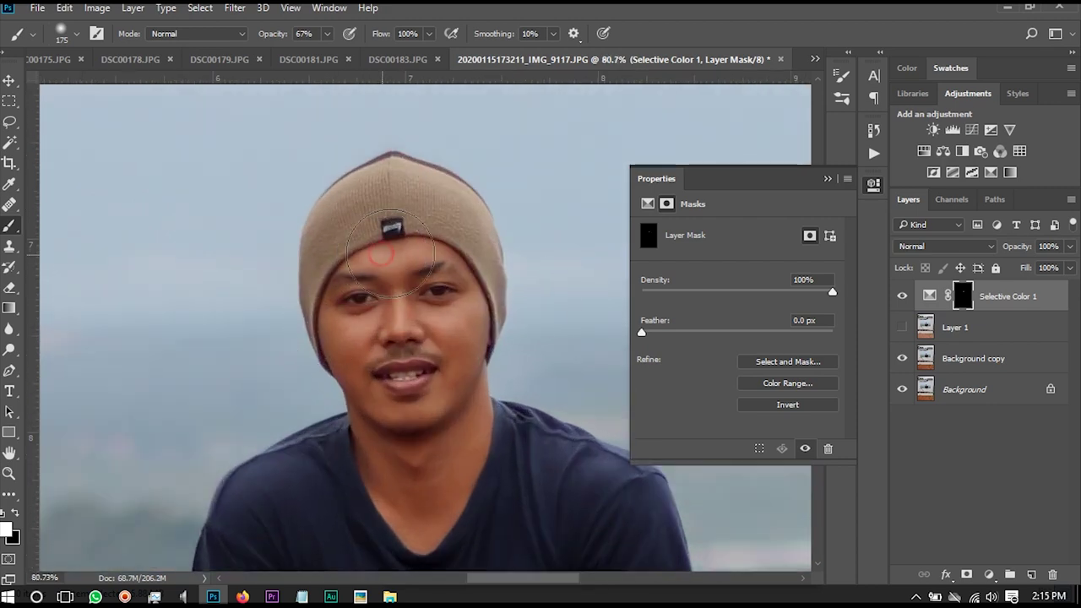
- Paint white on the mask over forehead, cheeks, chin and mouth, shrinking the brush to 90 px
left_click(400, 246)
mouse_move(403, 244)
left_mouse_down()
mouse_move(283, 328)
mouse_move(392, 516)
mouse_move(494, 422)
mouse_move(464, 338)
mouse_move(467, 346)
mouse_move(471, 287)
mouse_move(429, 247)
mouse_move(403, 319)
mouse_move(332, 350)
left_mouse_up()
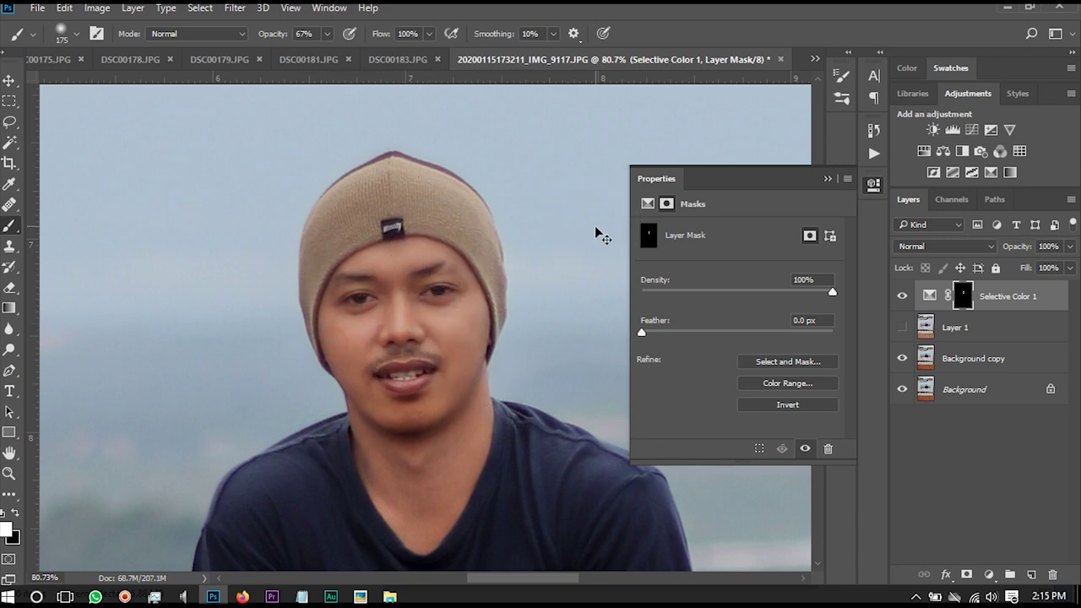
mouse_move(397, 265)
left_mouse_down()
mouse_move(337, 289)
mouse_move(439, 258)
mouse_move(507, 280)
mouse_move(478, 352)
left_mouse_up()
mouse_move(464, 411)
left_mouse_down()
mouse_move(423, 453)
mouse_move(374, 439)
mouse_move(357, 417)
left_mouse_up()
key("bracketleft")
key("bracketleft")
key("bracketleft")
mouse_move(362, 379)
left_mouse_down()
mouse_move(442, 374)
mouse_move(422, 359)
mouse_move(363, 384)
left_mouse_up()
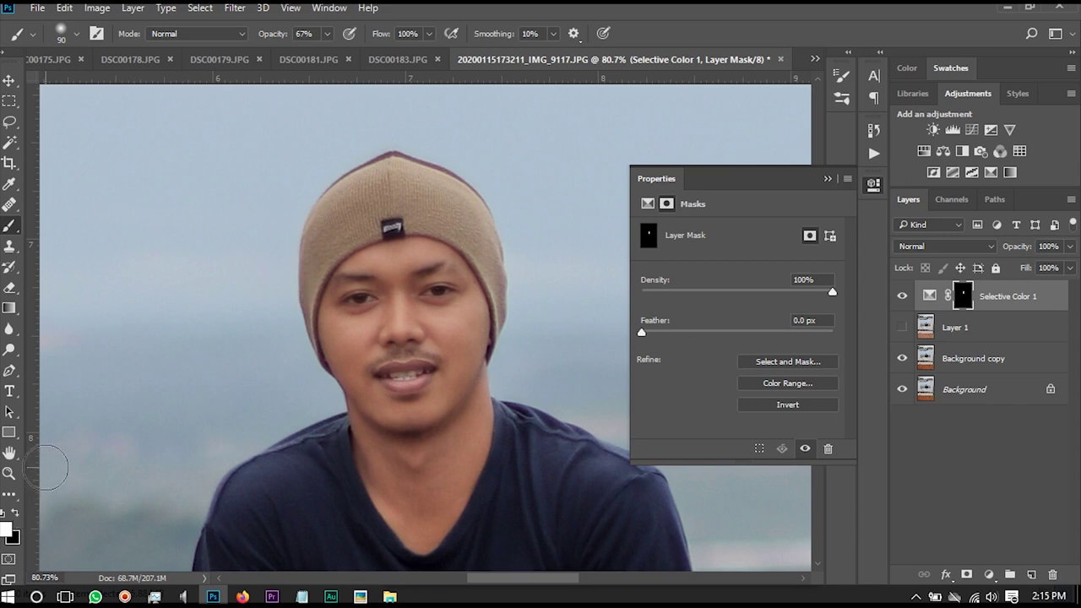
- Paint black with a smaller brush to keep the brightening off the lips and teeth
left_click(14, 512)
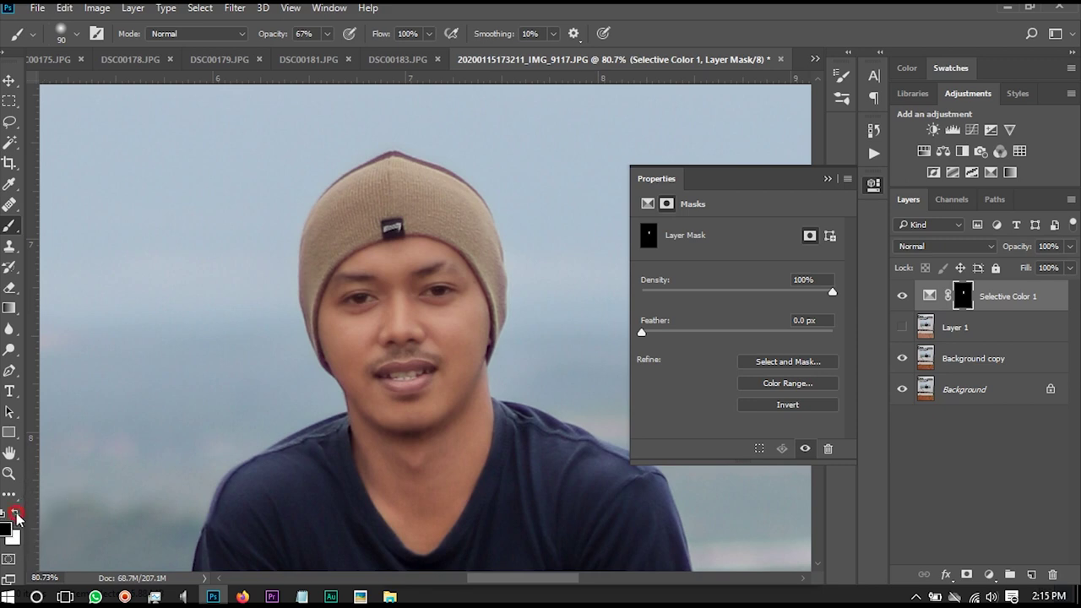
left_click_drag(366, 345, 416, 345)
key("bracketleft")
key("bracketleft")
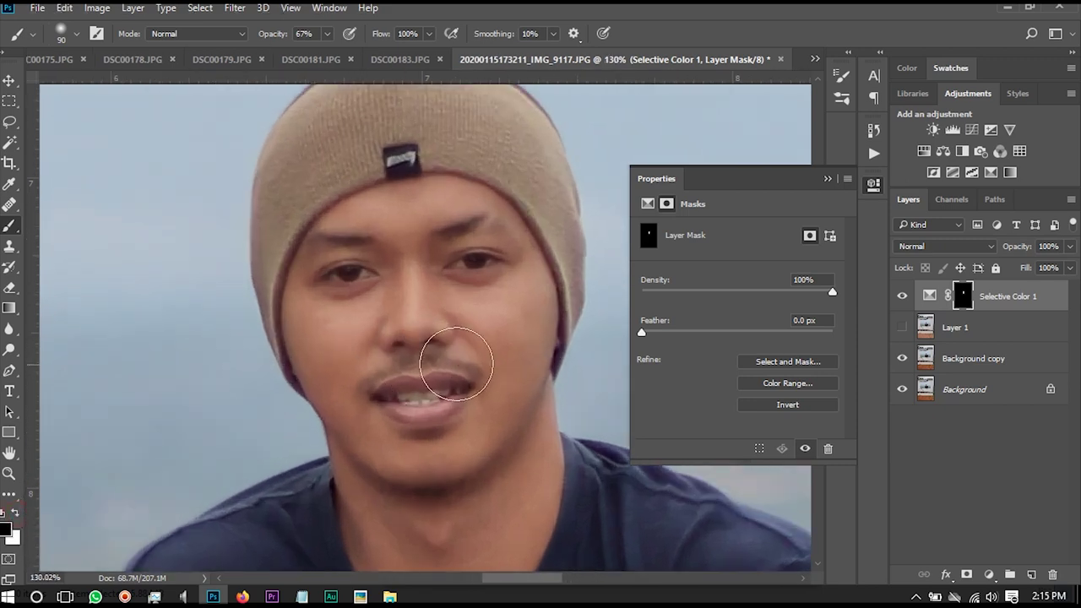
mouse_move(410, 393)
left_mouse_down()
mouse_move(441, 397)
mouse_move(427, 393)
mouse_move(400, 412)
left_mouse_up()
key("bracketleft")
key("bracketleft")
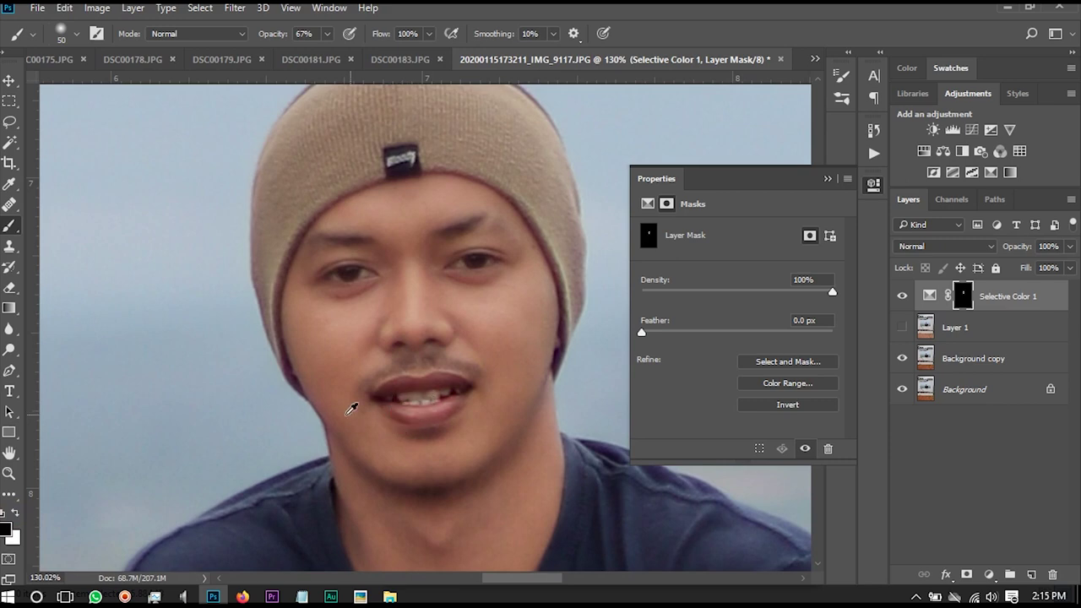
scroll(352, 409, "down", 3)
scroll(352, 410, "down", 3)
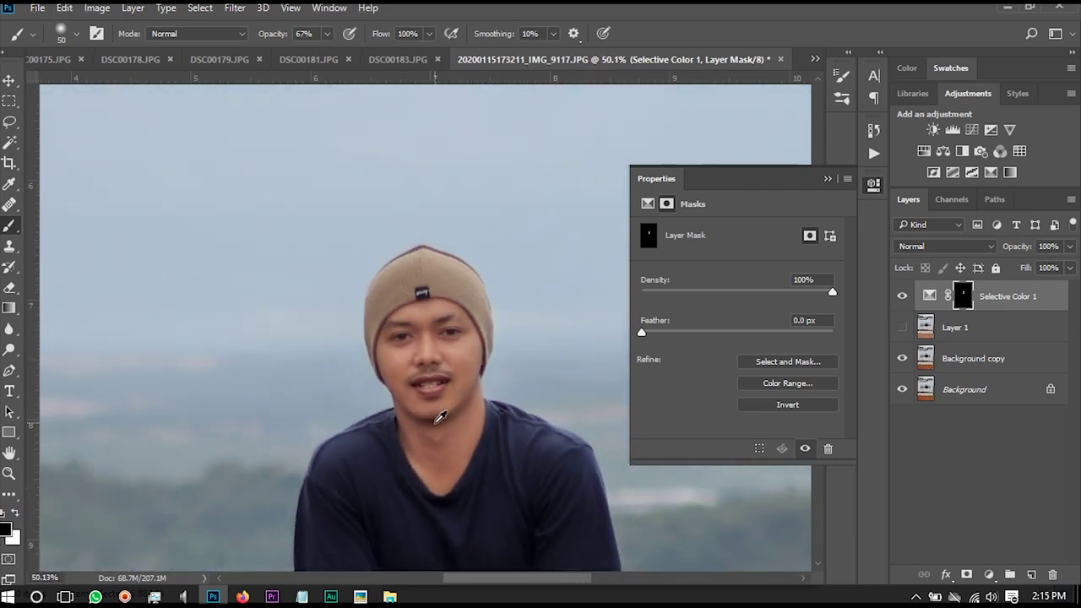
- Paint white over the forearm, wrist and peace-sign hand with a 150 px brush
key("x")
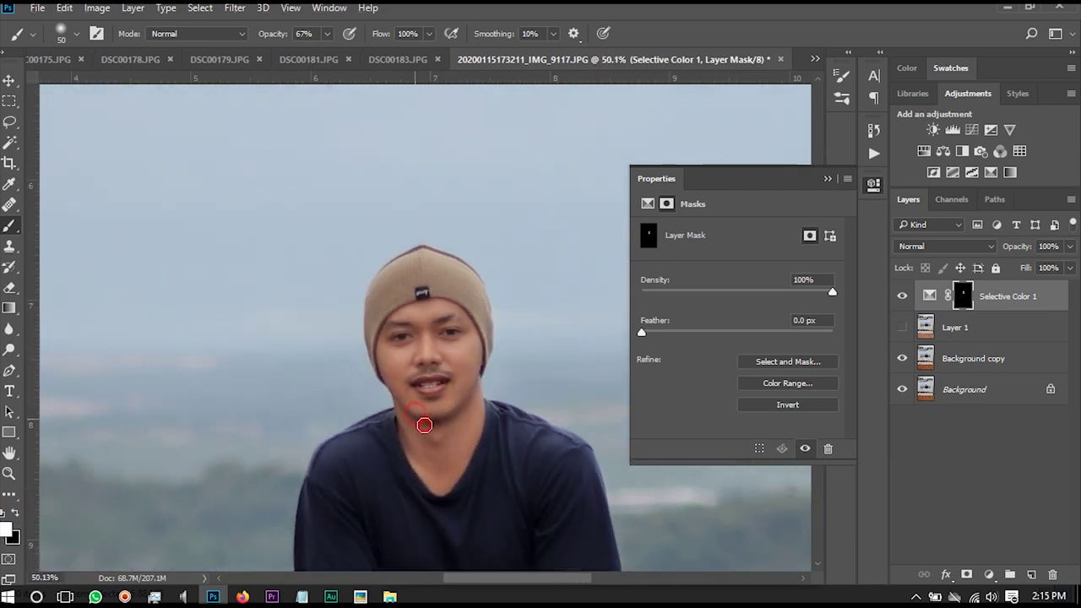
left_click_drag(431, 397, 411, 283)
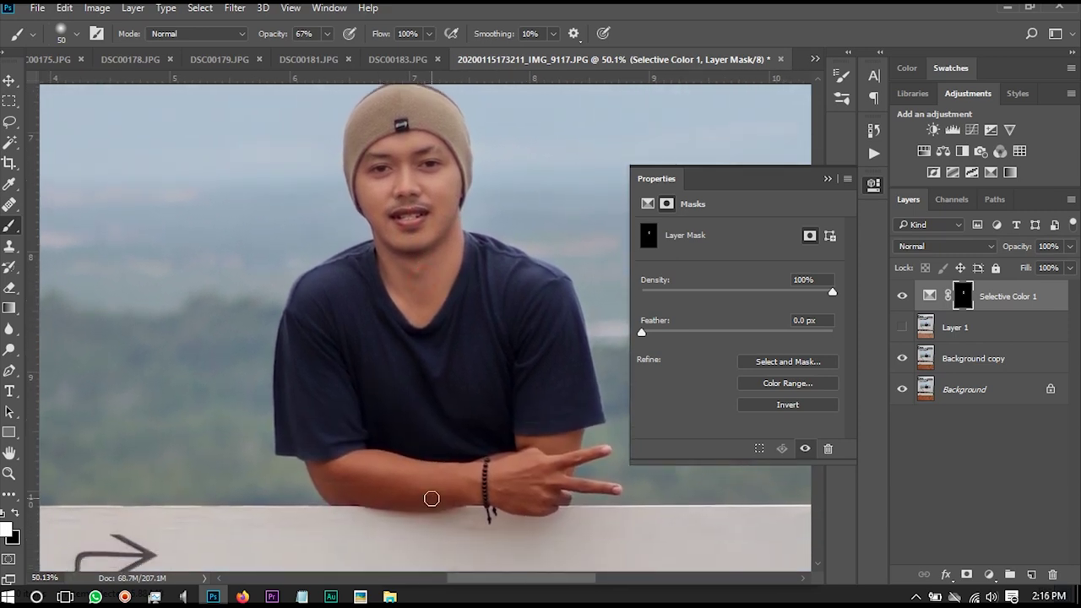
key("bracketright")
key("bracketright")
key("bracketright")
key("bracketright")
key("bracketright")
key("bracketright")
key("bracketright")
key("bracketright")
key("bracketright")
left_click_drag(347, 470, 359, 471)
left_click_drag(333, 482, 435, 488)
key("bracketleft")
key("bracketleft")
key("bracketleft")
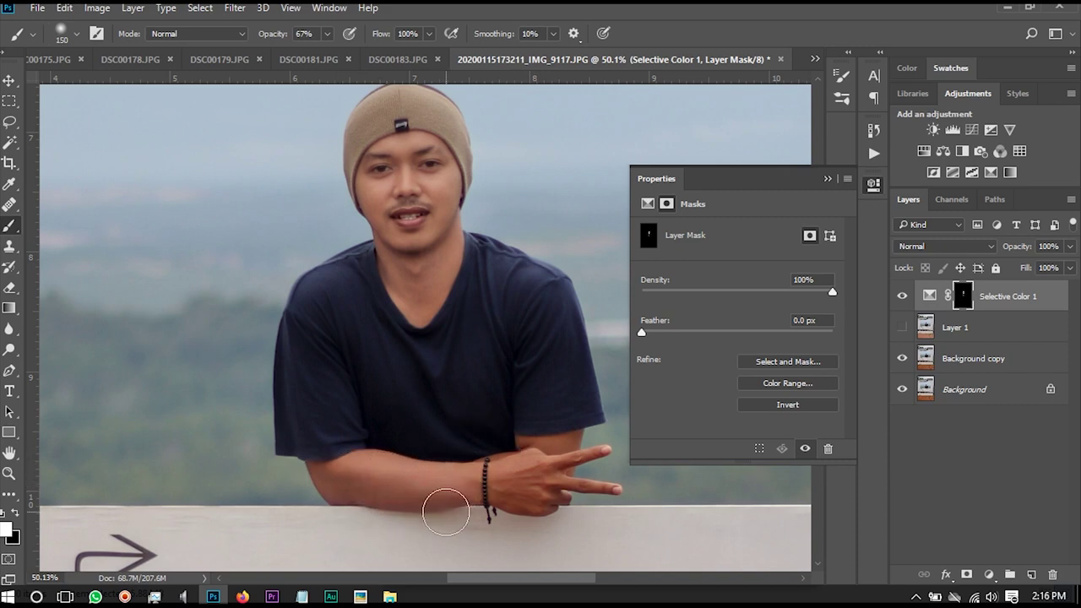
mouse_move(513, 484)
left_mouse_down()
mouse_move(580, 486)
mouse_move(608, 458)
mouse_move(520, 464)
mouse_move(551, 499)
mouse_move(299, 510)
mouse_move(390, 483)
left_mouse_up()
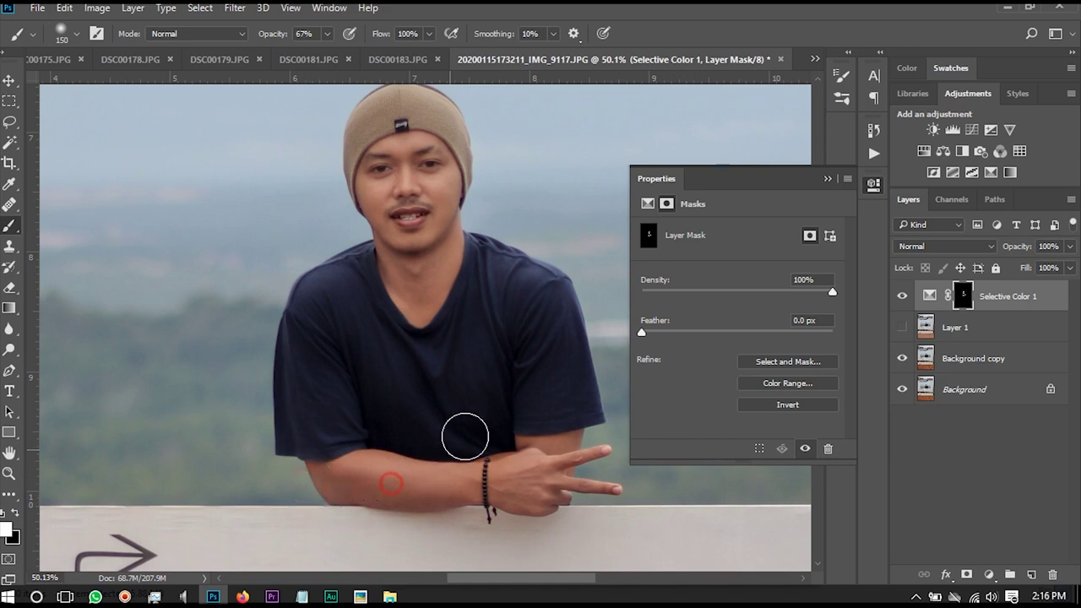
- Toggle Selective Color 1 on and off to compare the skin before and after brightening
scroll(511, 344, "down", 1)
scroll(498, 376, "down", 1)
scroll(492, 390, "down", 1)
scroll(463, 339, "down", 1)
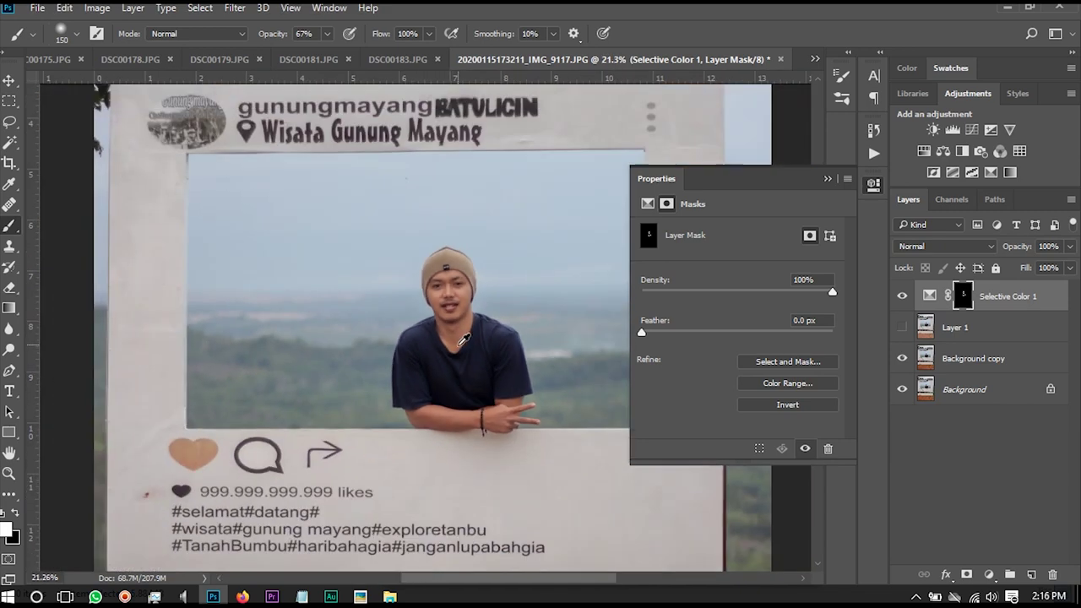
scroll(463, 339, "down", 1)
scroll(498, 325, "down", 1)
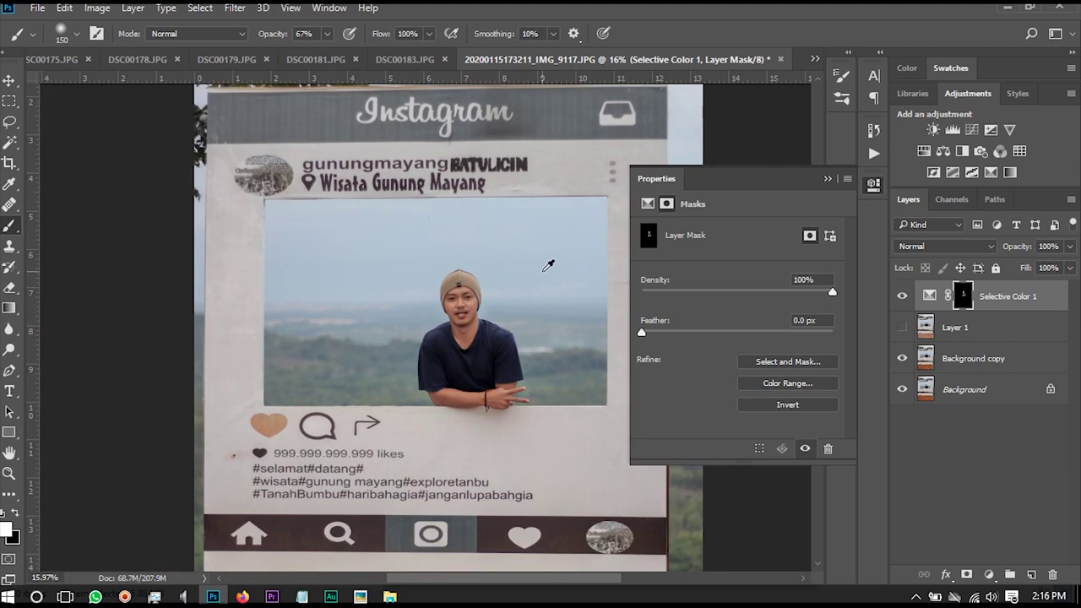
scroll(549, 268, "down", 1)
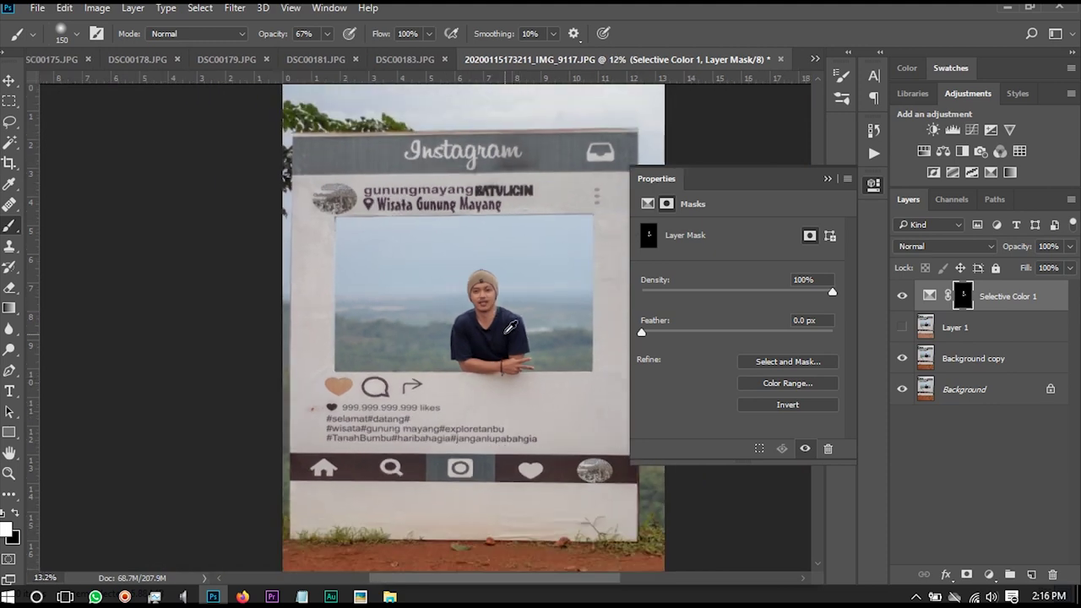
scroll(505, 345, "up", 2)
scroll(505, 344, "up", 1)
scroll(505, 344, "up", 1)
scroll(502, 348, "down", 2)
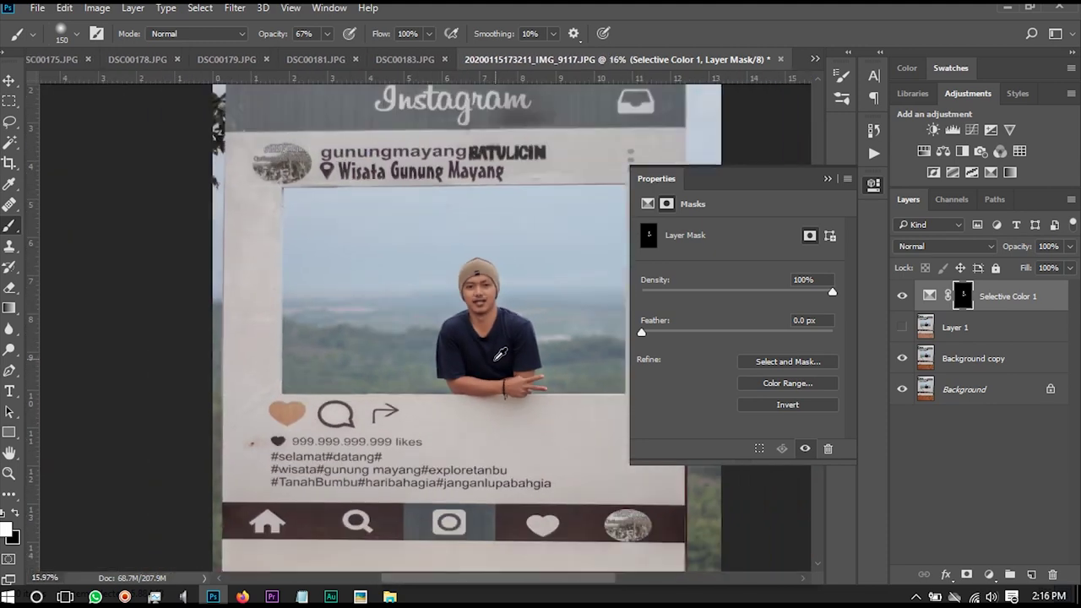
scroll(502, 347, "down", 1)
scroll(502, 348, "down", 1)
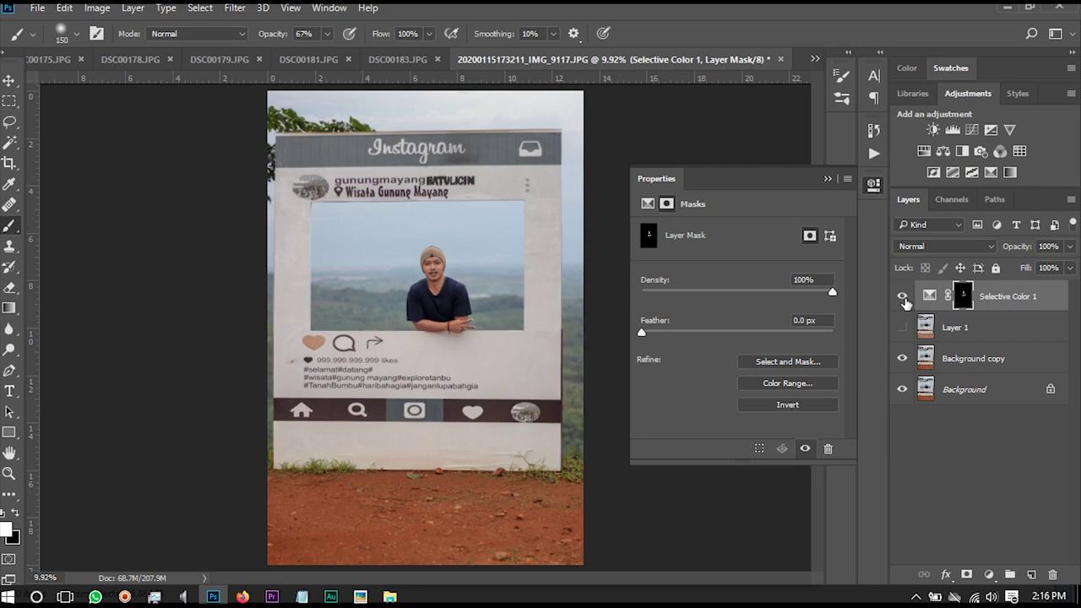
left_click(903, 297)
left_click(903, 297)
left_click(902, 297)
left_click(902, 297)
left_click(902, 297)
left_click(930, 294)
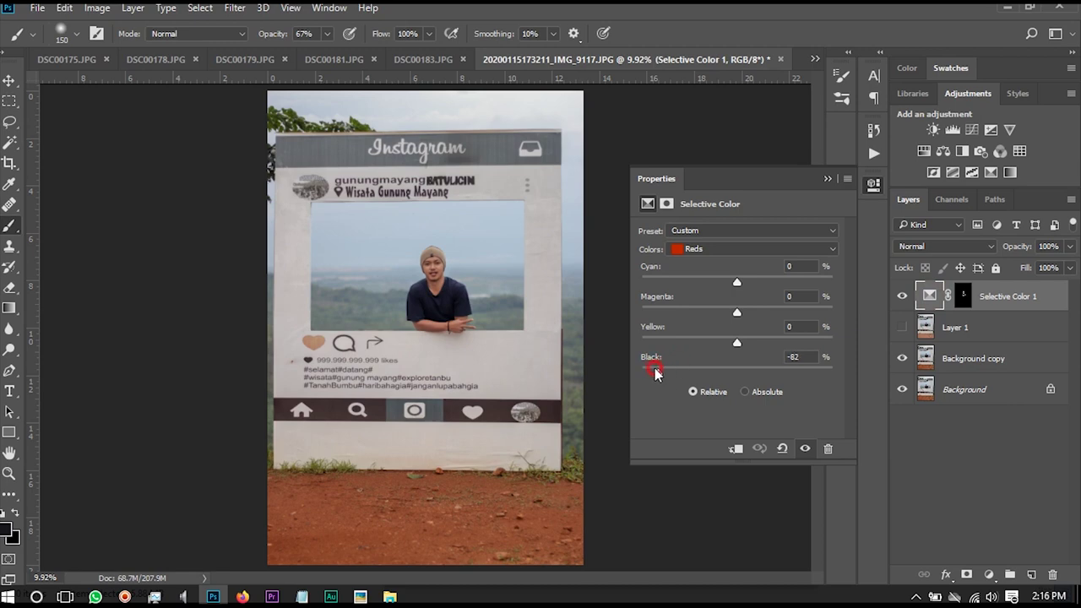
- Set Reds Black to -82, zoom in on the man, and hide Selective Color 1
left_click_drag(652, 371, 659, 371)
scroll(671, 363, "up", 5)
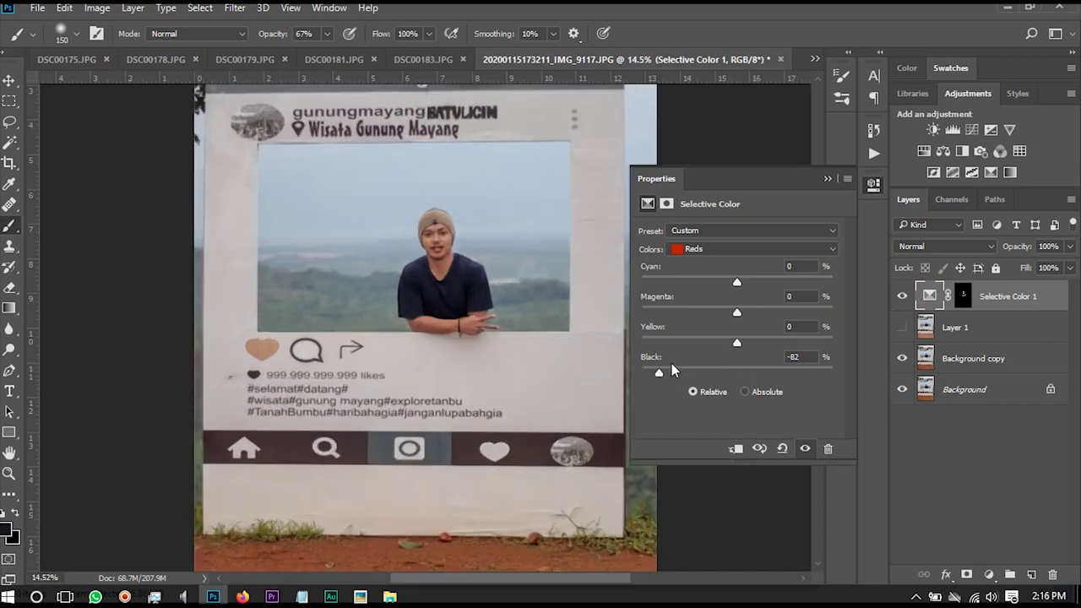
scroll(700, 372, "up", 2)
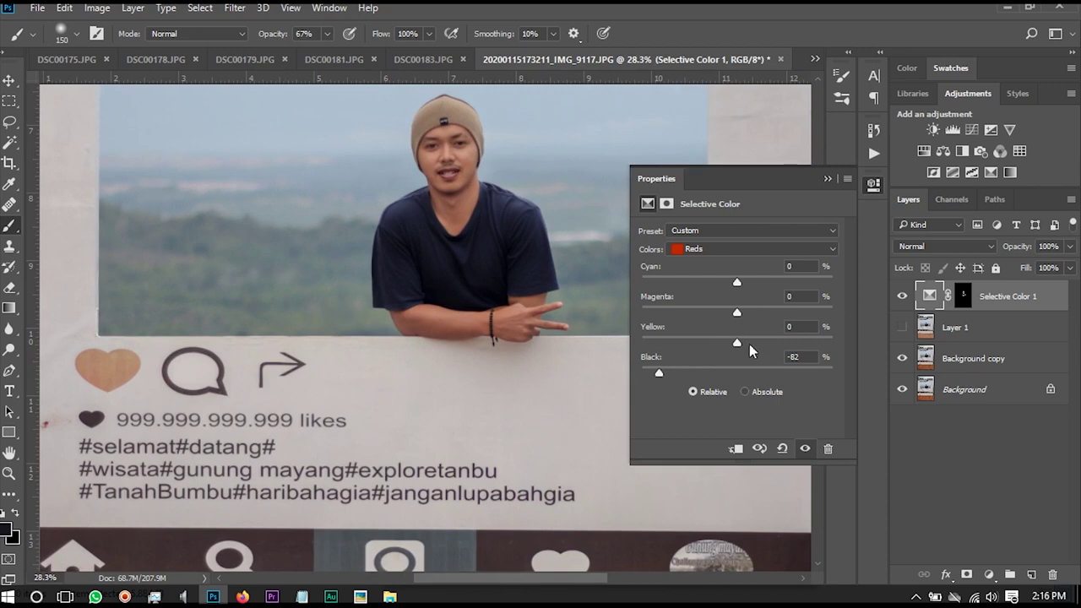
left_click(901, 296)
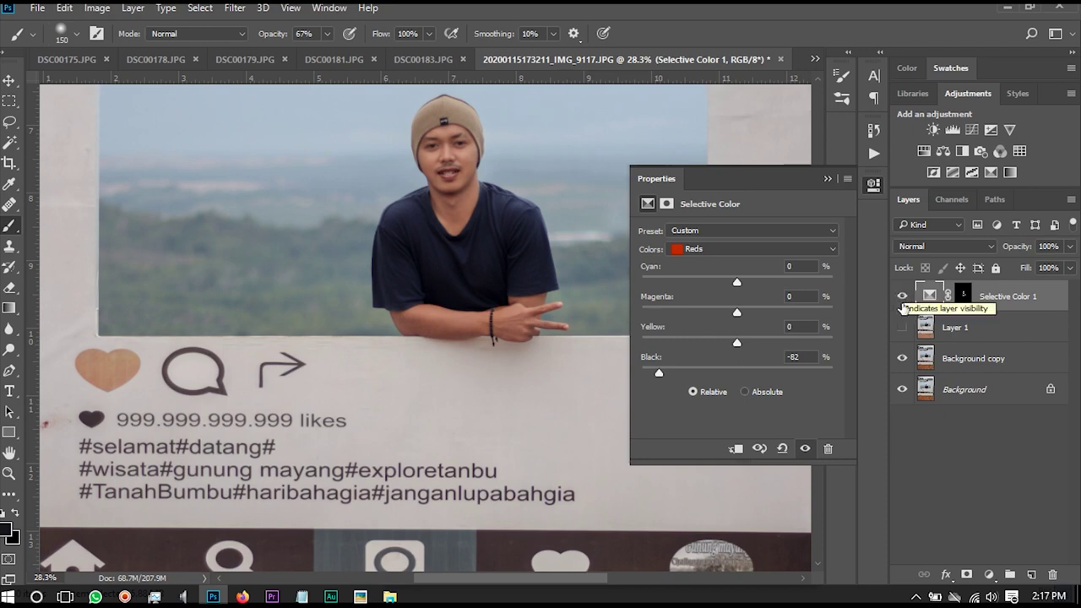
- Turn Selective Color 1 back on and ease its Reds Black value slightly
left_click(903, 297)
scroll(490, 287, "down", 2)
scroll(515, 288, "up", 4)
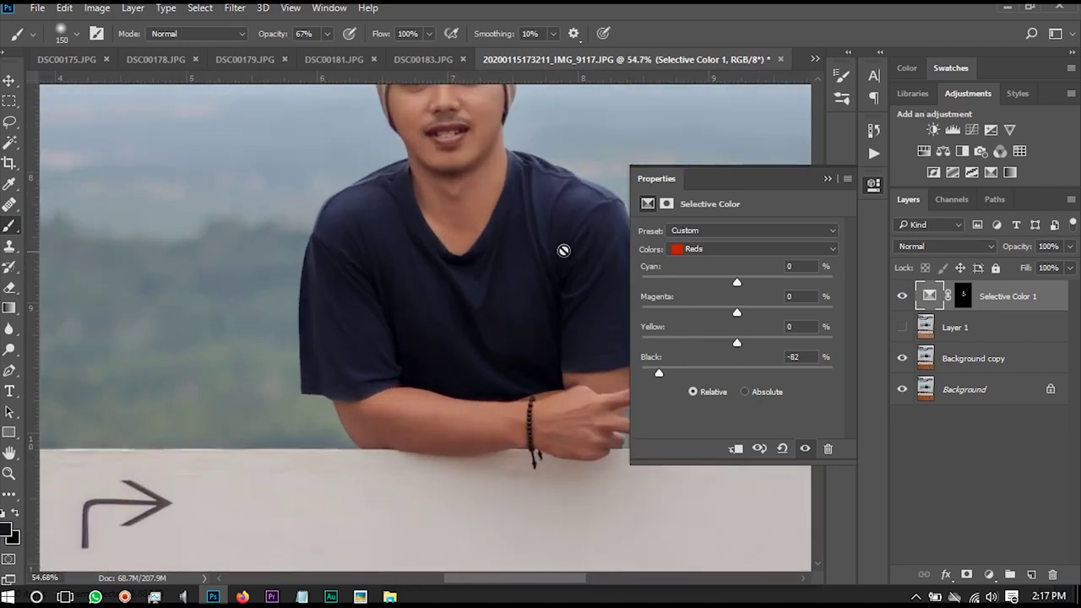
scroll(456, 270, "down", 1)
scroll(515, 329, "down", 1)
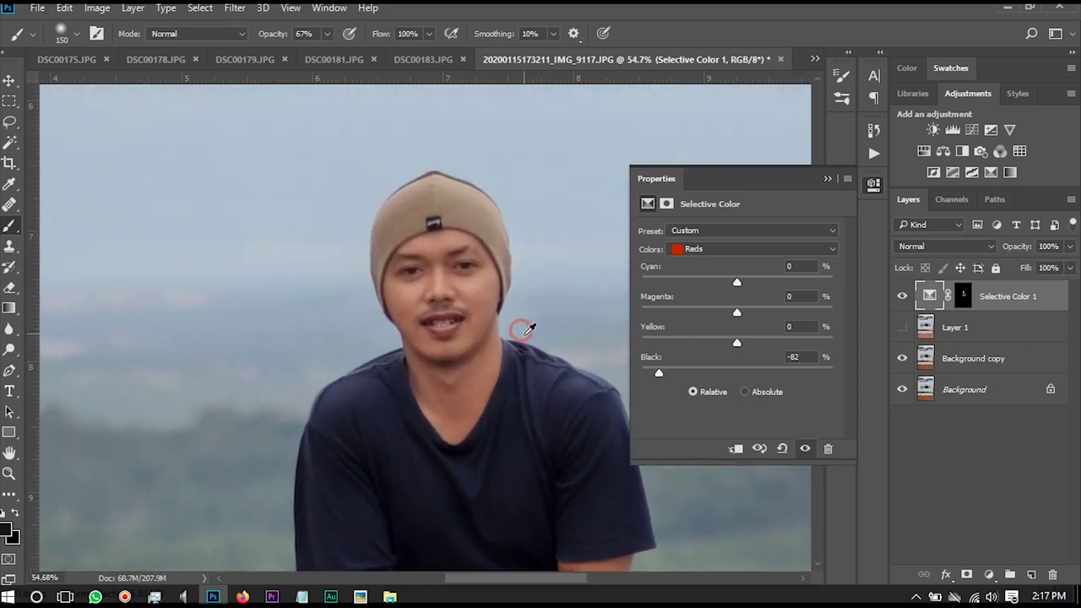
scroll(517, 329, "down", 2)
scroll(517, 330, "down", 1)
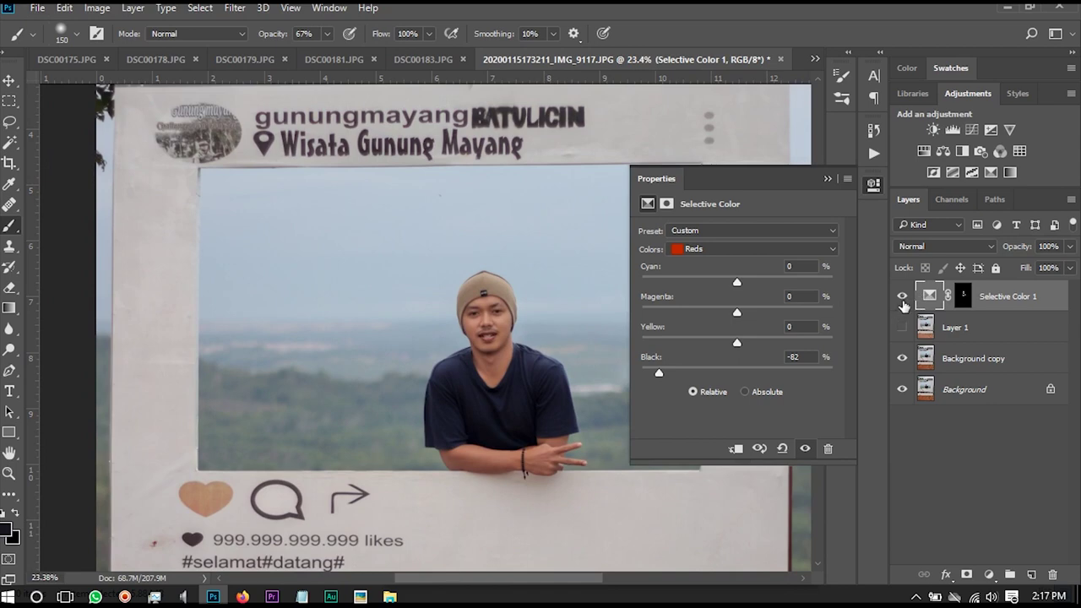
mouse_move(658, 373)
left_mouse_down()
mouse_move(672, 373)
mouse_move(664, 383)
left_mouse_up()
- Collapse the Properties panel and view the framed portrait
left_click(827, 178)
scroll(511, 345, "up", 1)
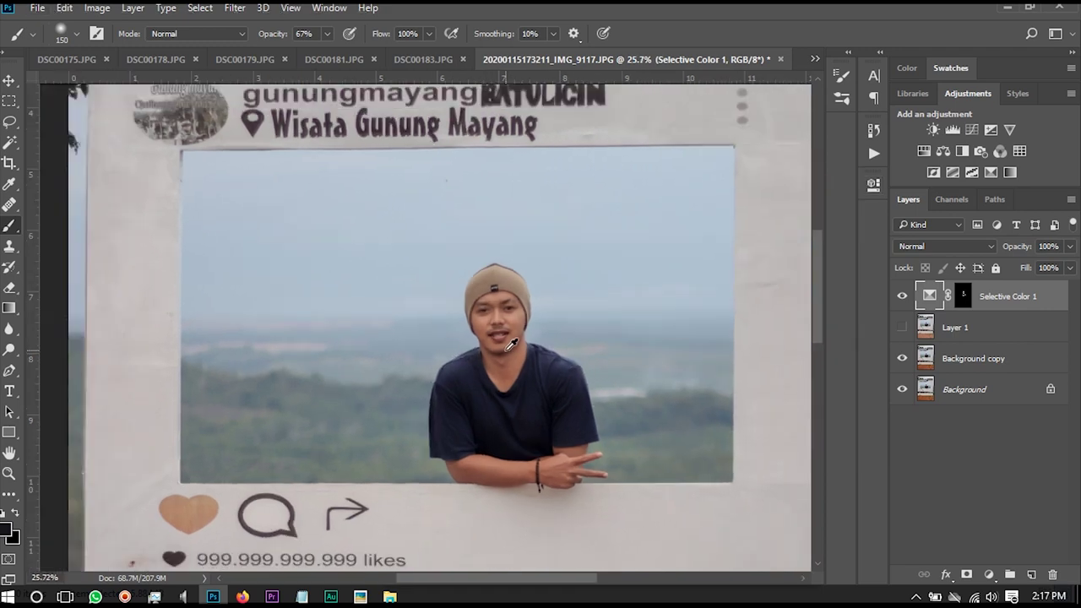
scroll(591, 297, "down", 1)
scroll(584, 306, "down", 1)
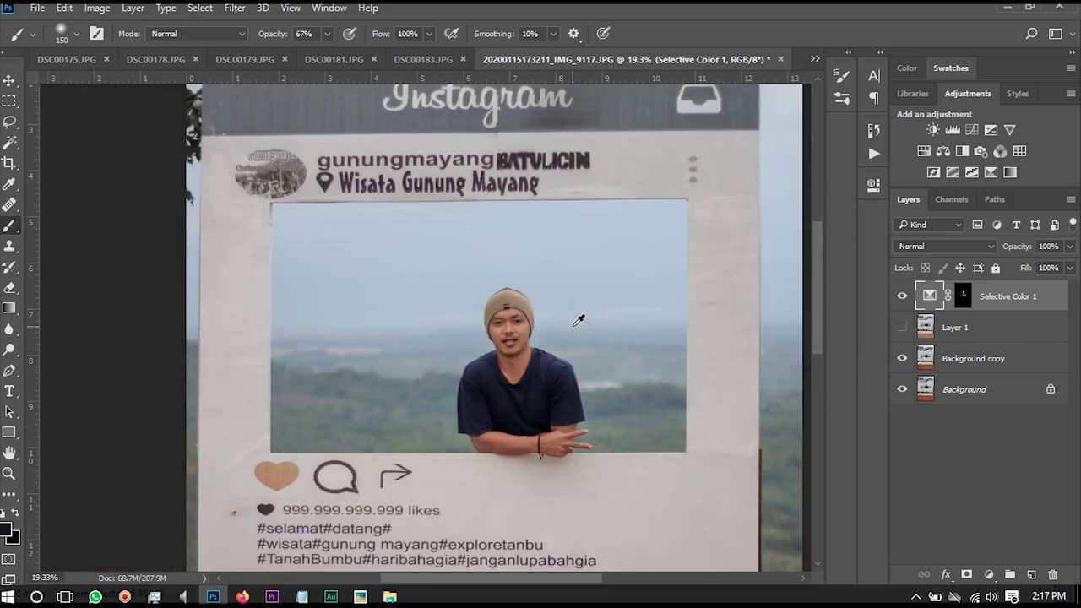
scroll(574, 323, "up", 1)
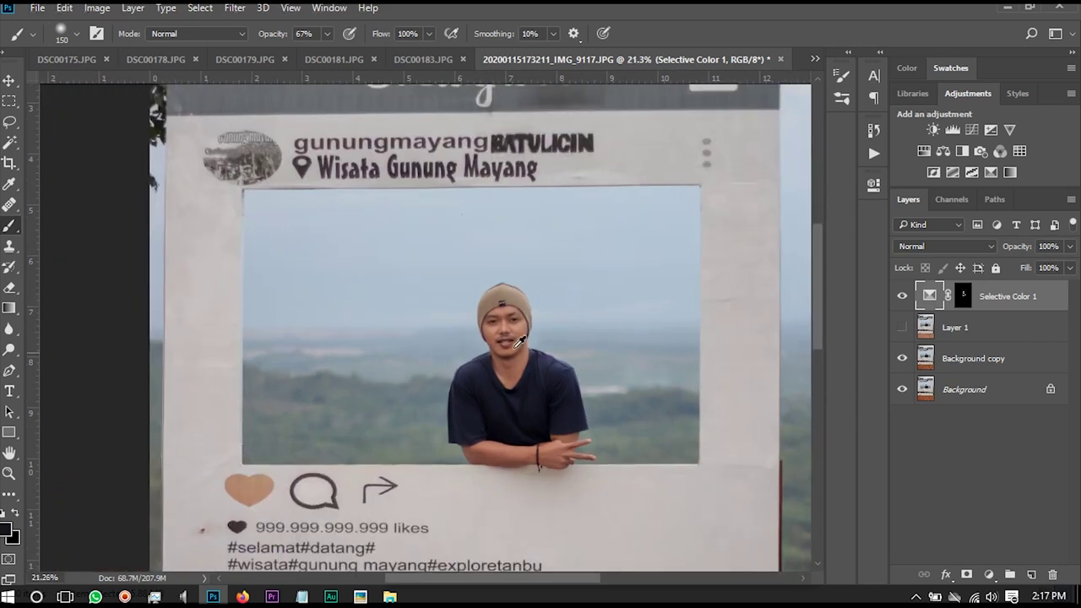